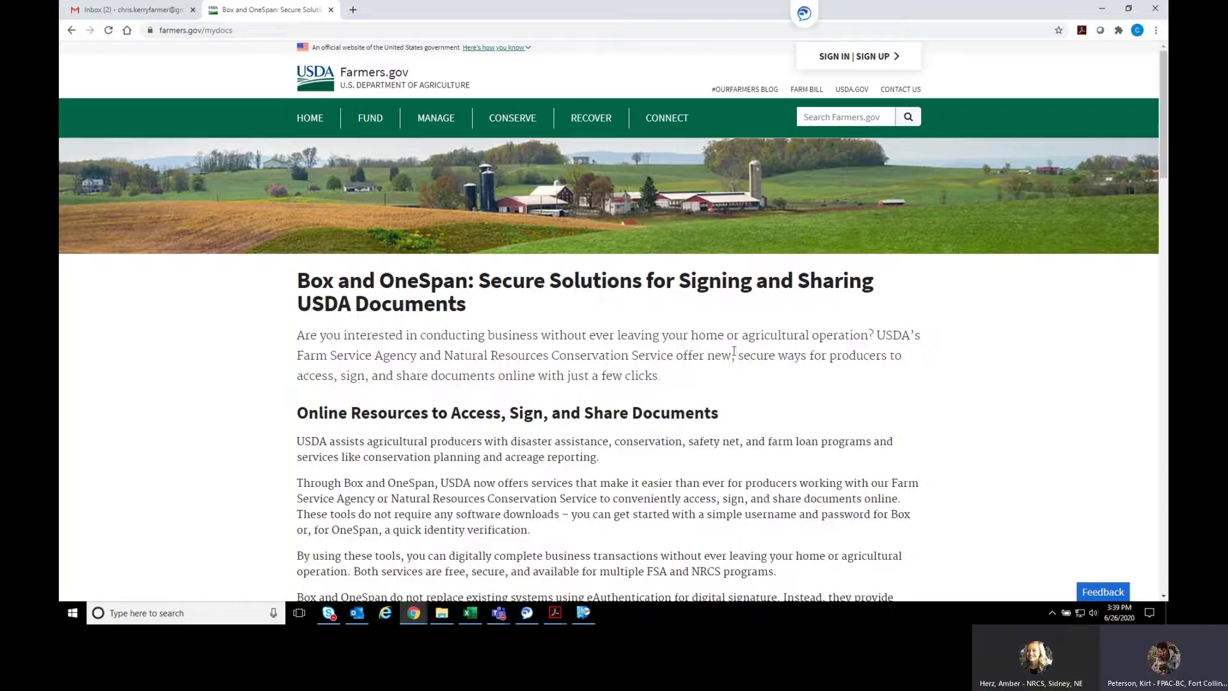
# Highlight the 'just a few clicks' phrase, scroll the page, then clear the highlight
pyautogui.moveTo(693, 375); pyautogui.dragTo(558, 376)
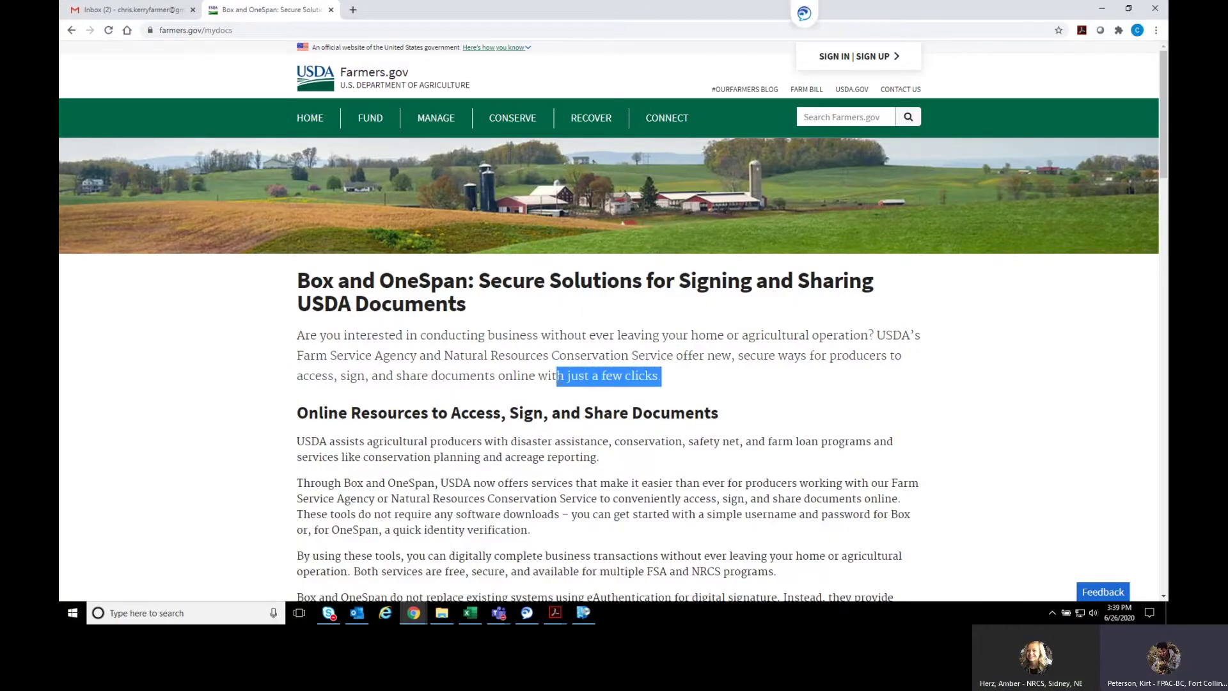
pyautogui.scroll(-7, 618, 351)
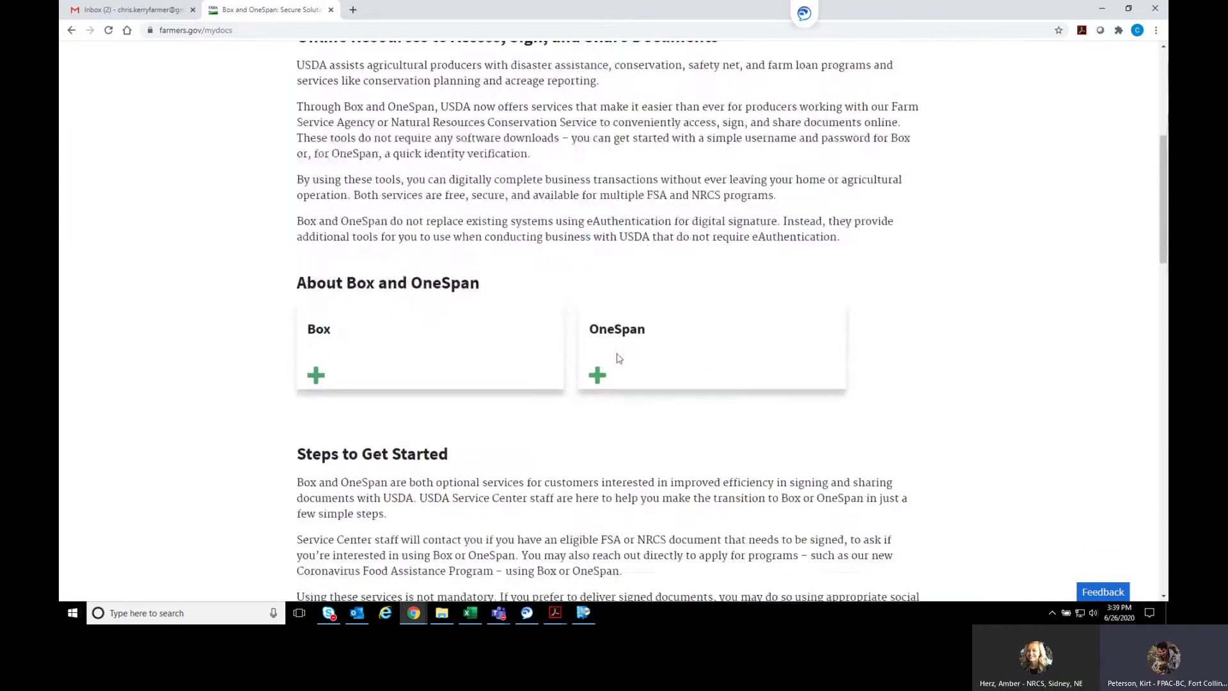
pyautogui.scroll(1, 457, 301)
pyautogui.scroll(6, 457, 300)
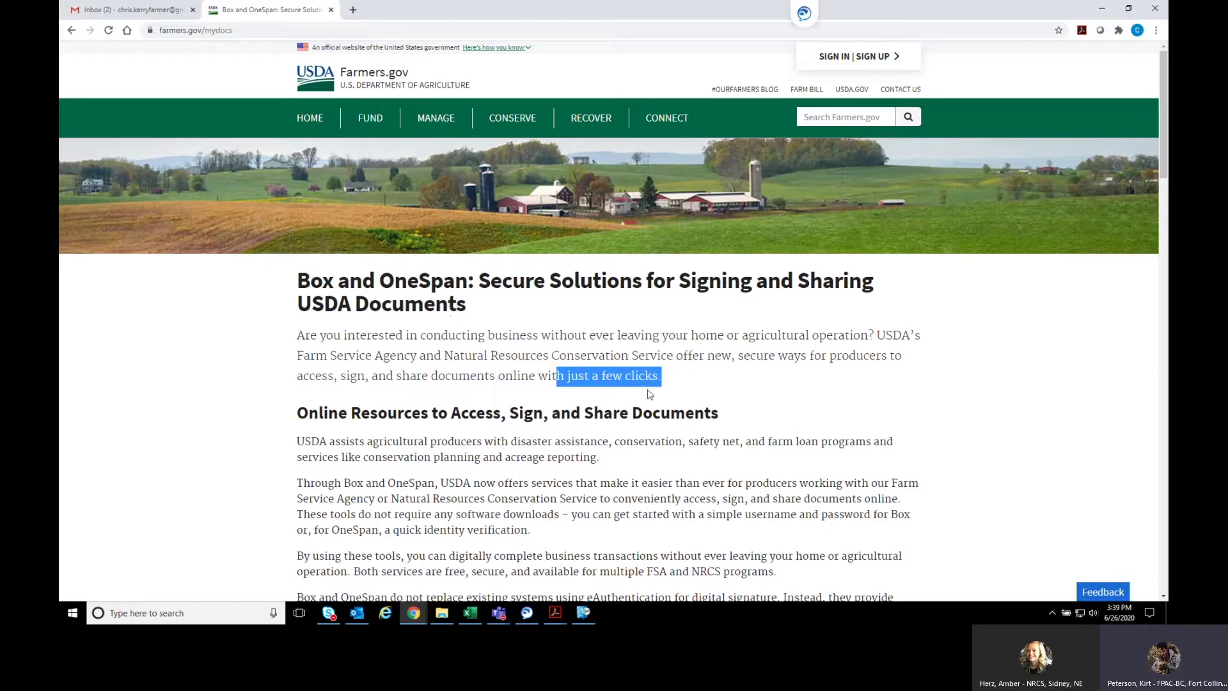
pyautogui.click(674, 387)
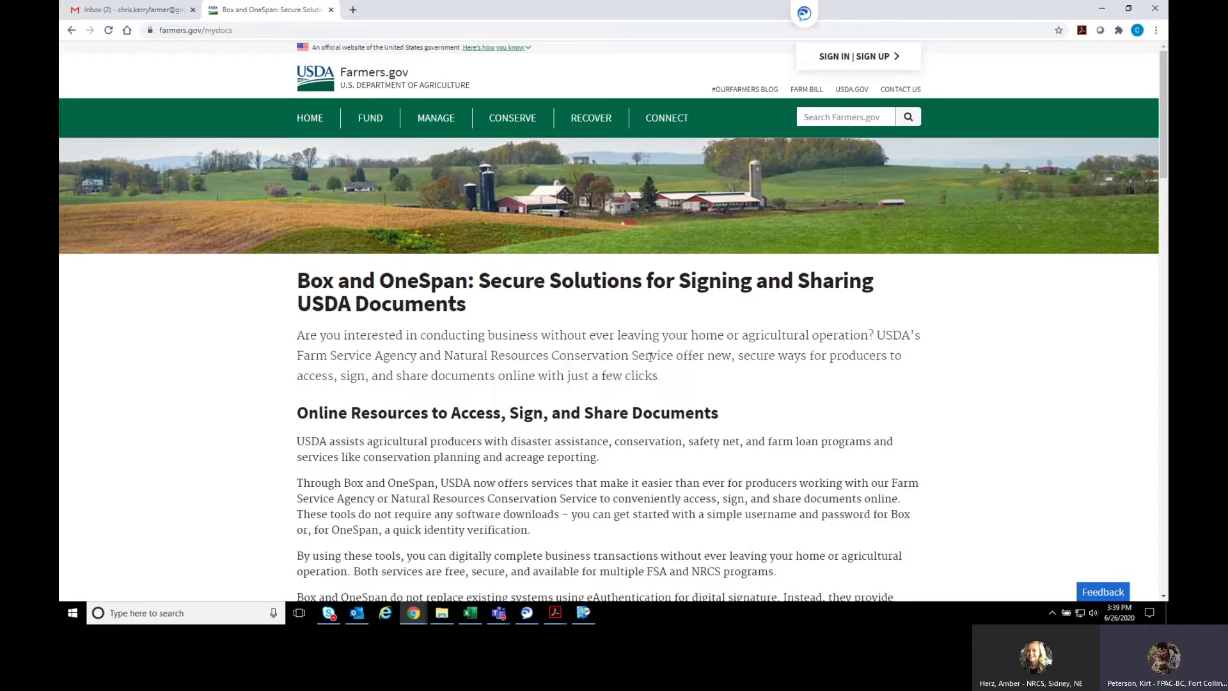
# In Gmail, open the CPA-1245 package invitation email and go to its documents
pyautogui.click(142, 12)
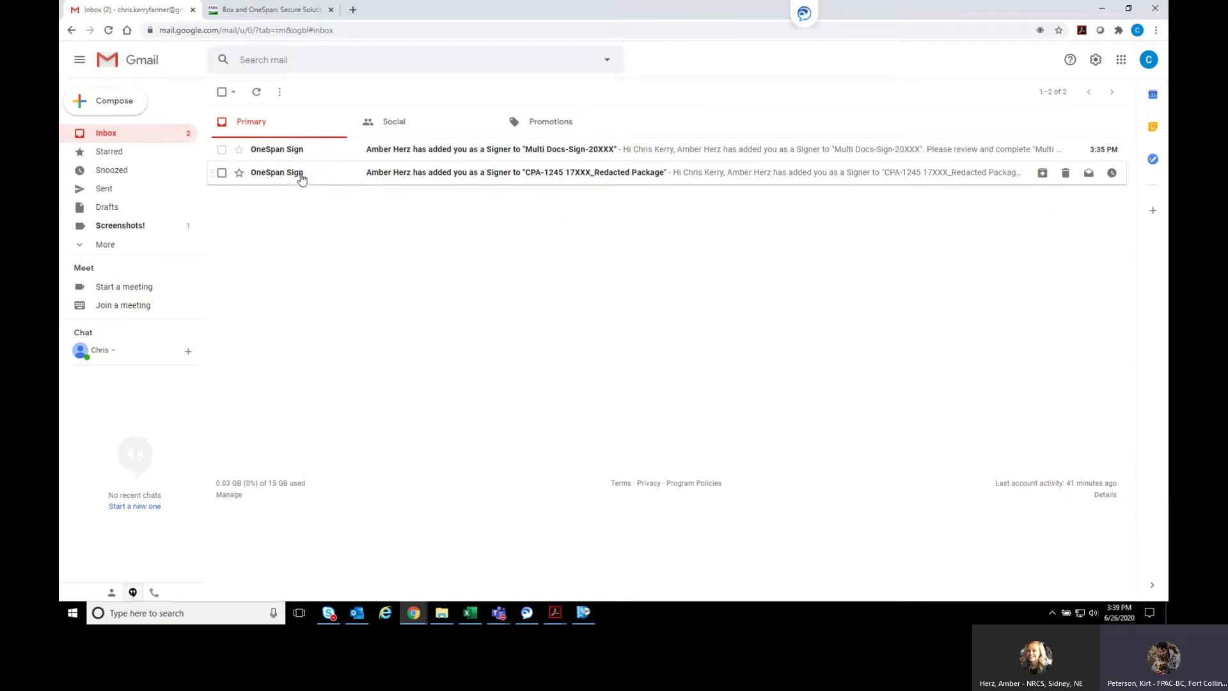
pyautogui.click(332, 177)
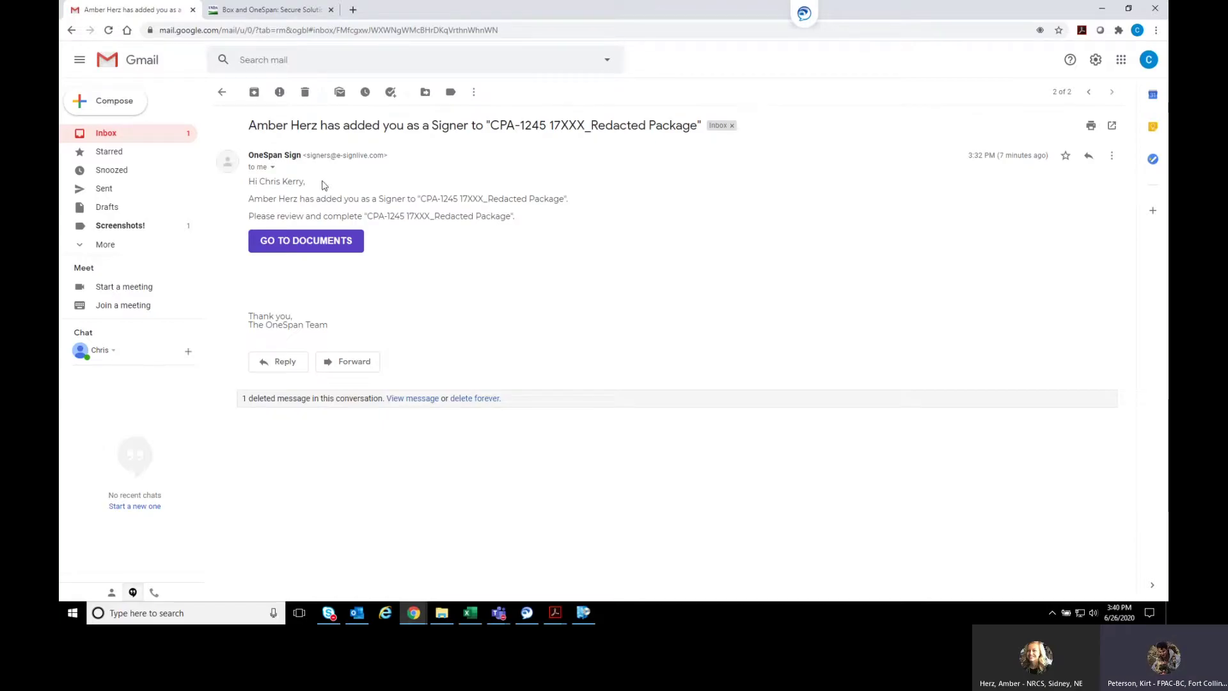
pyautogui.click(306, 247)
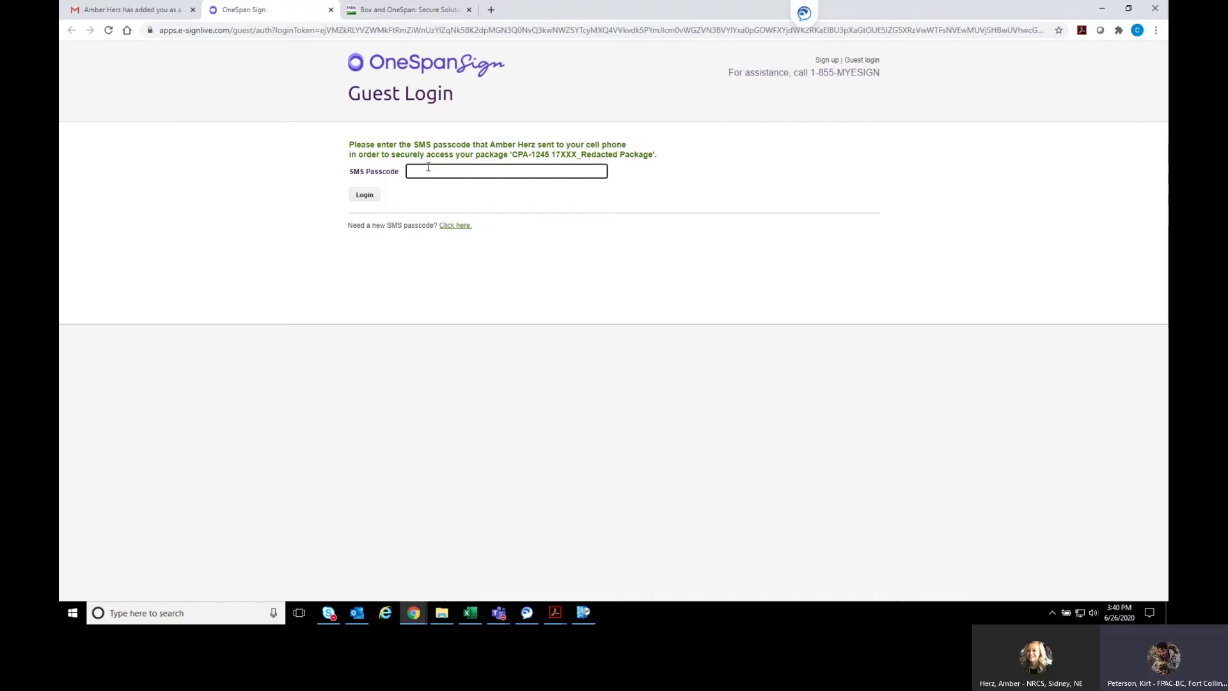
# Check the passcode screenshot image.png under Screenshots!, then log in to the CPA-1245 package
pyautogui.click(160, 11)
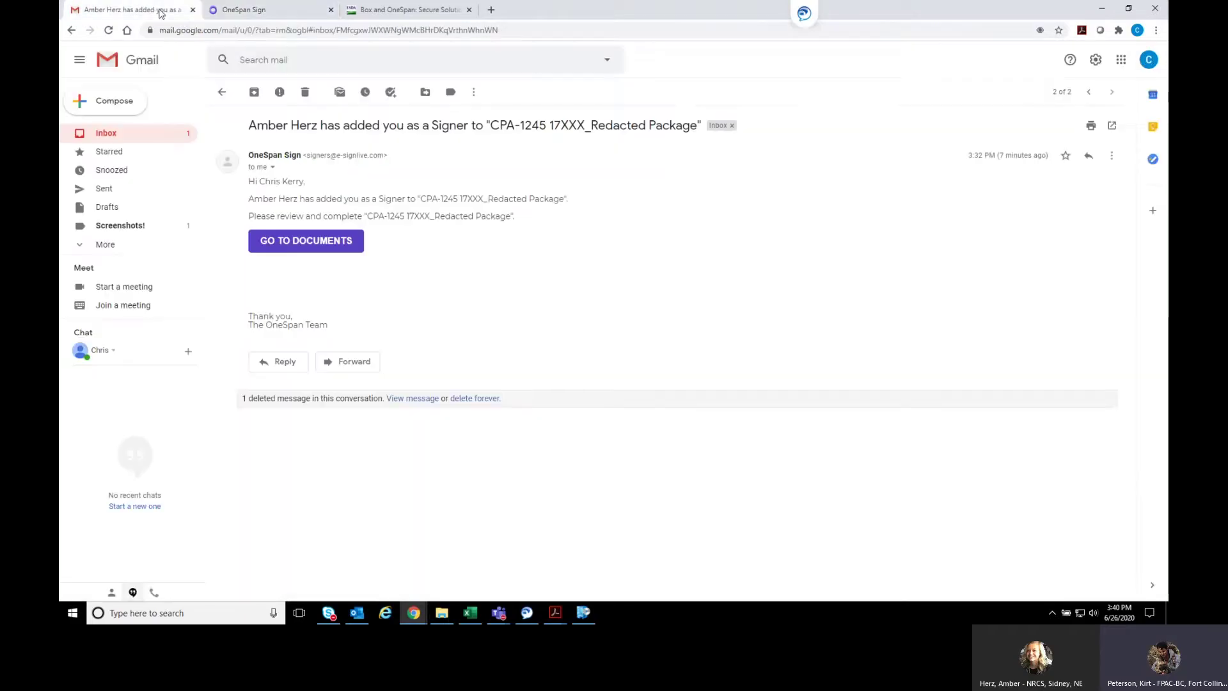
pyautogui.click(119, 226)
pyautogui.click(404, 137)
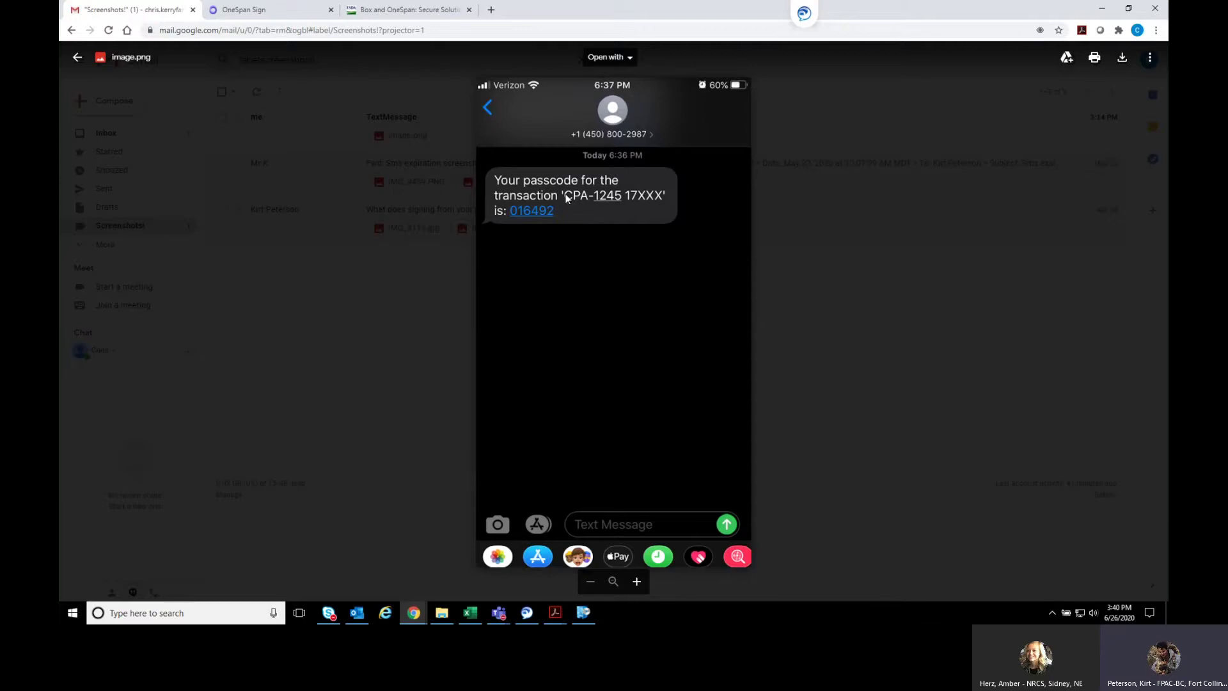
pyautogui.click(428, 275)
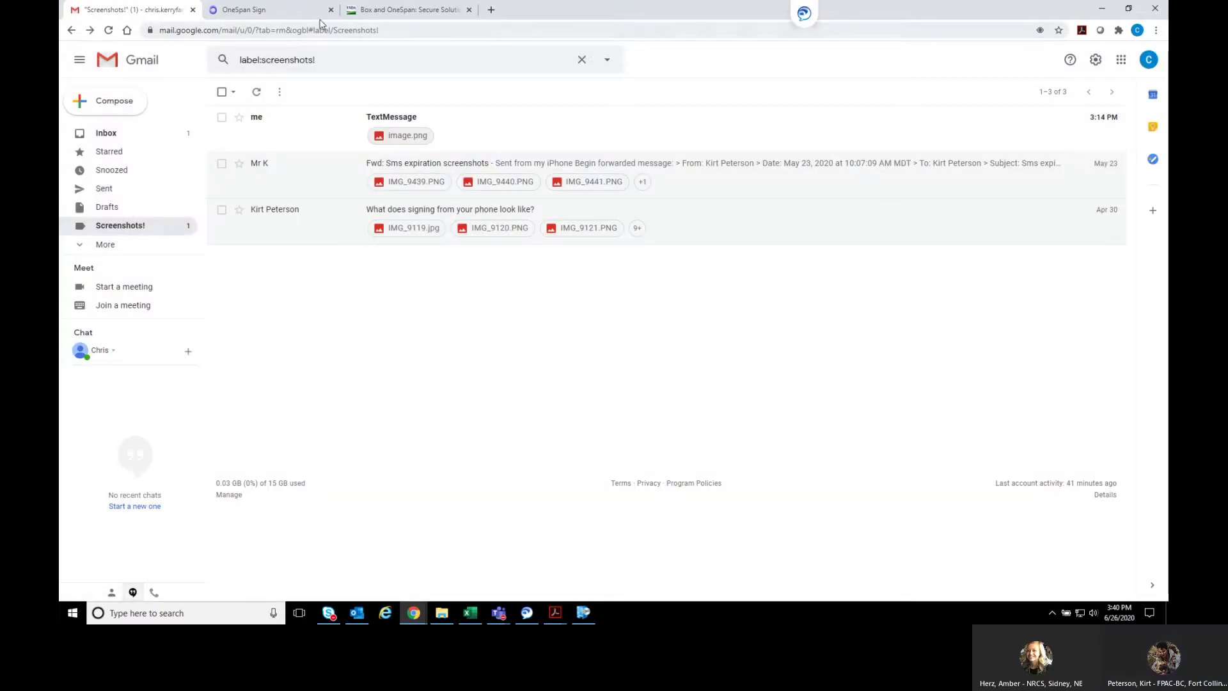
pyautogui.click(282, 18)
pyautogui.click(355, 197)
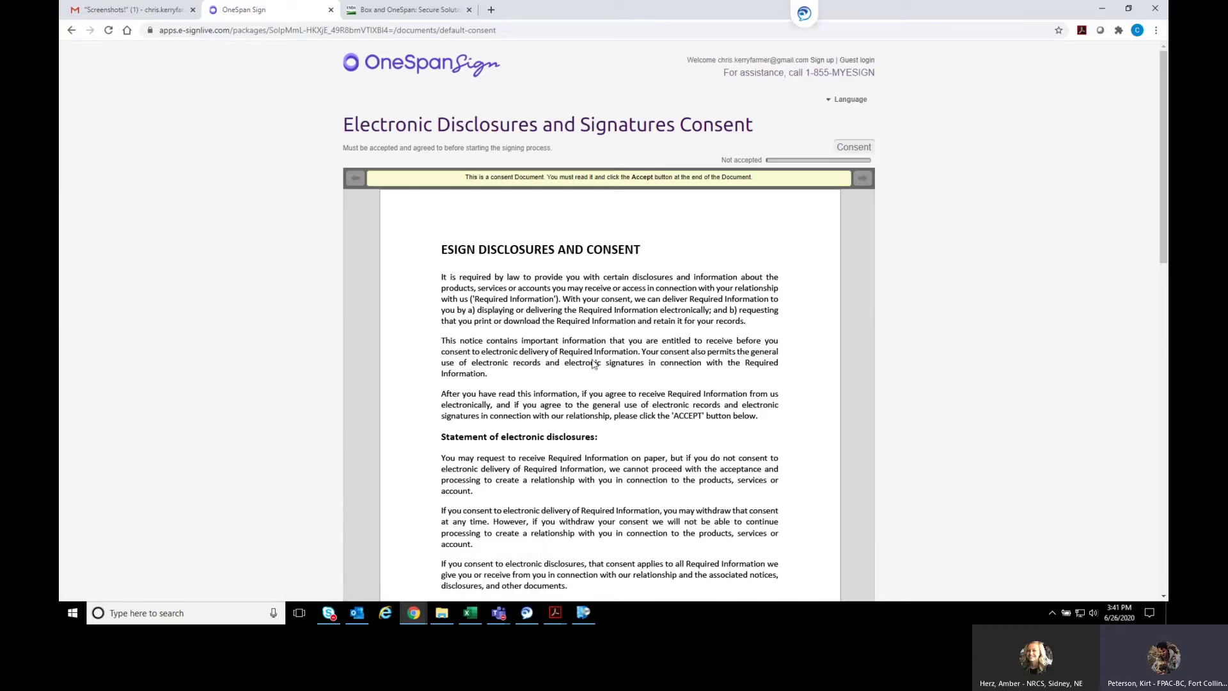
# Scroll through the electronic disclosures consent and accept it
pyautogui.scroll(-15, 903, 219)
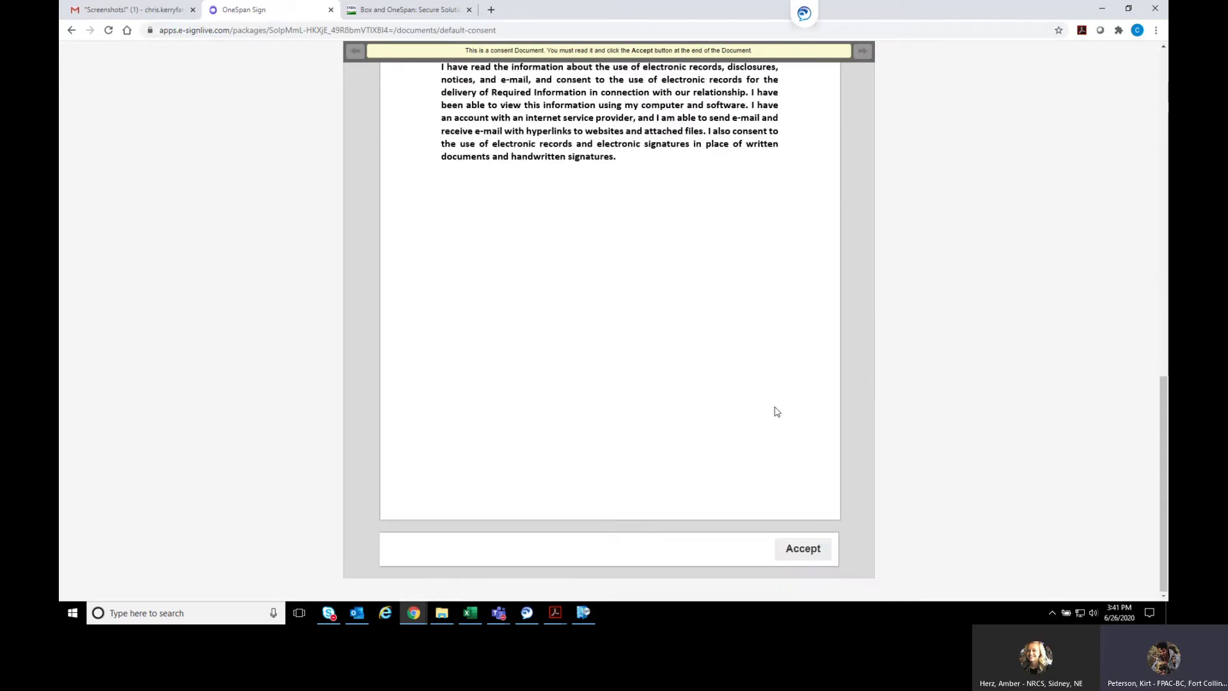
pyautogui.click(802, 551)
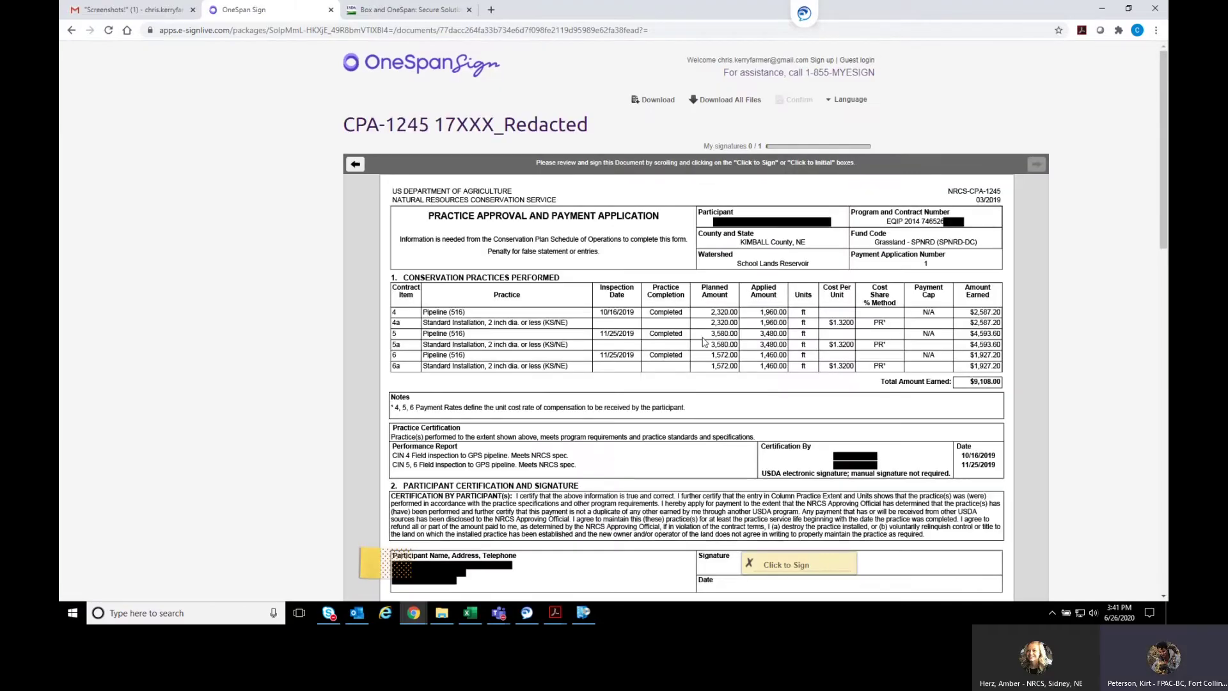
# Sign the CPA-1245 participant signature field, confirm it, and close the completion message
pyautogui.scroll(-1, 703, 342)
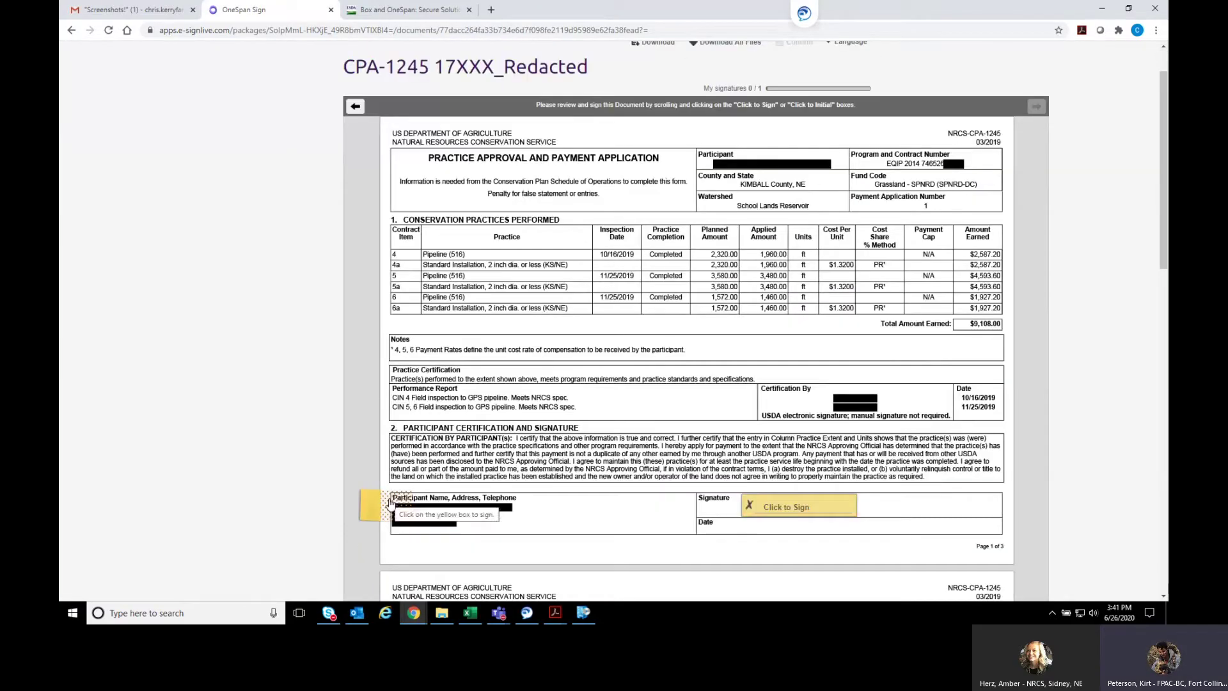
pyautogui.click(820, 508)
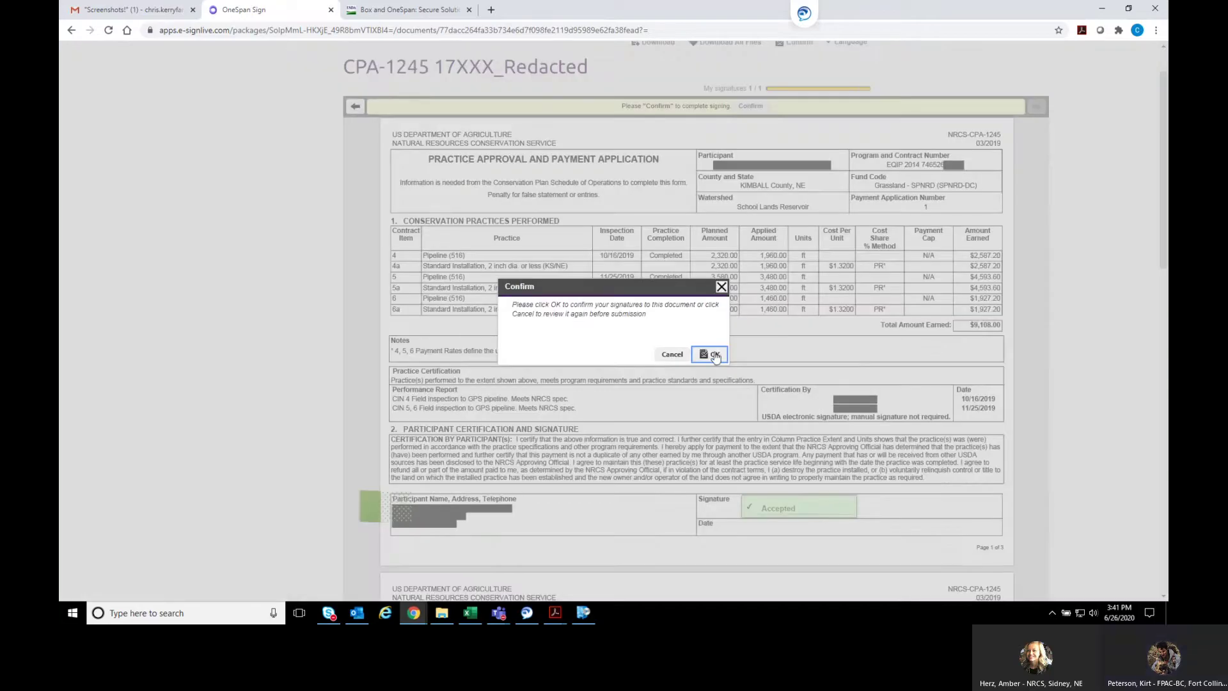
pyautogui.click(713, 355)
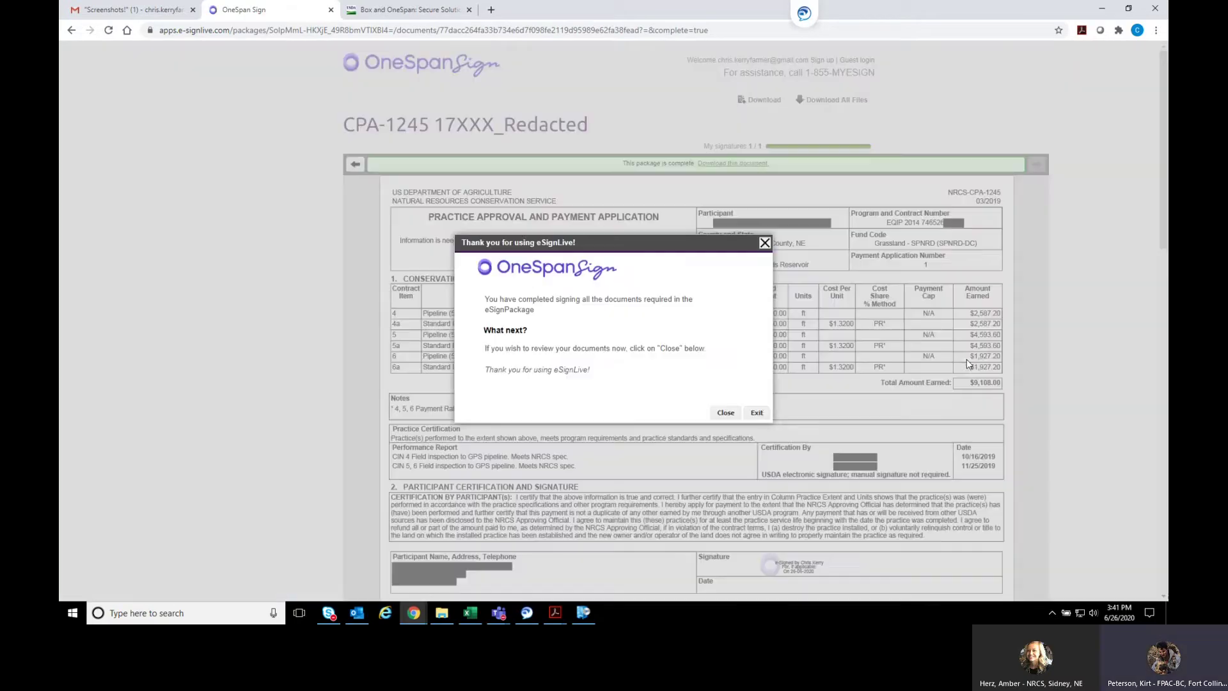
pyautogui.click(725, 414)
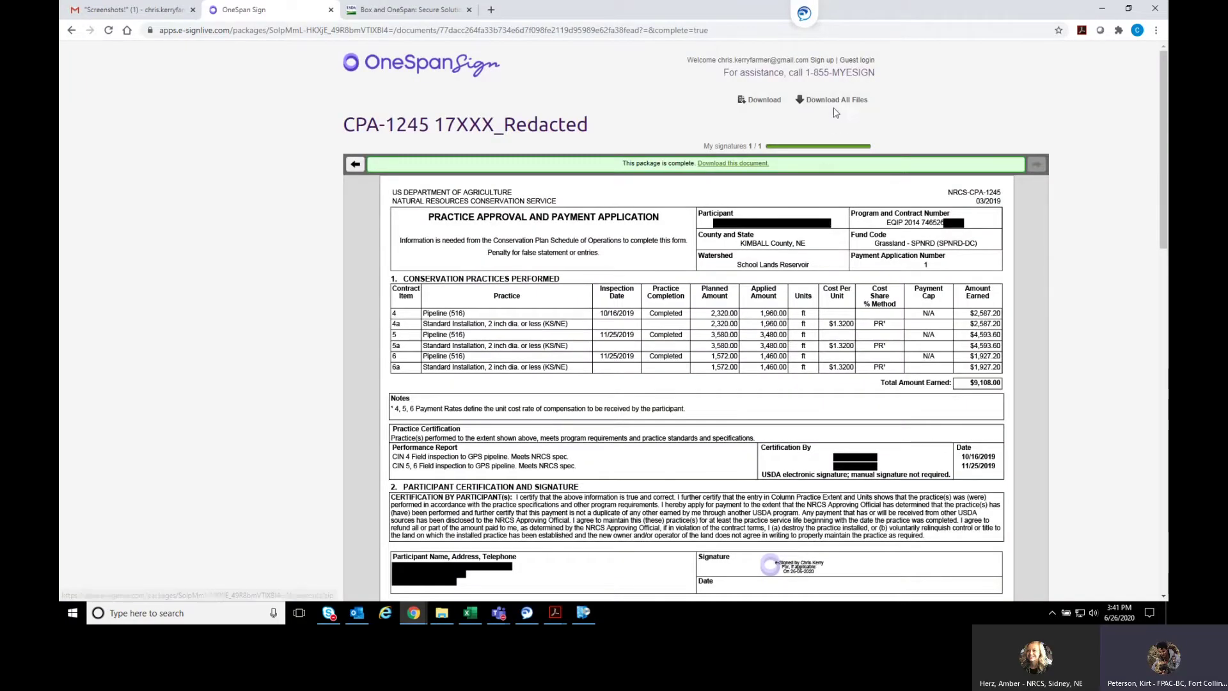
pyautogui.click(151, 14)
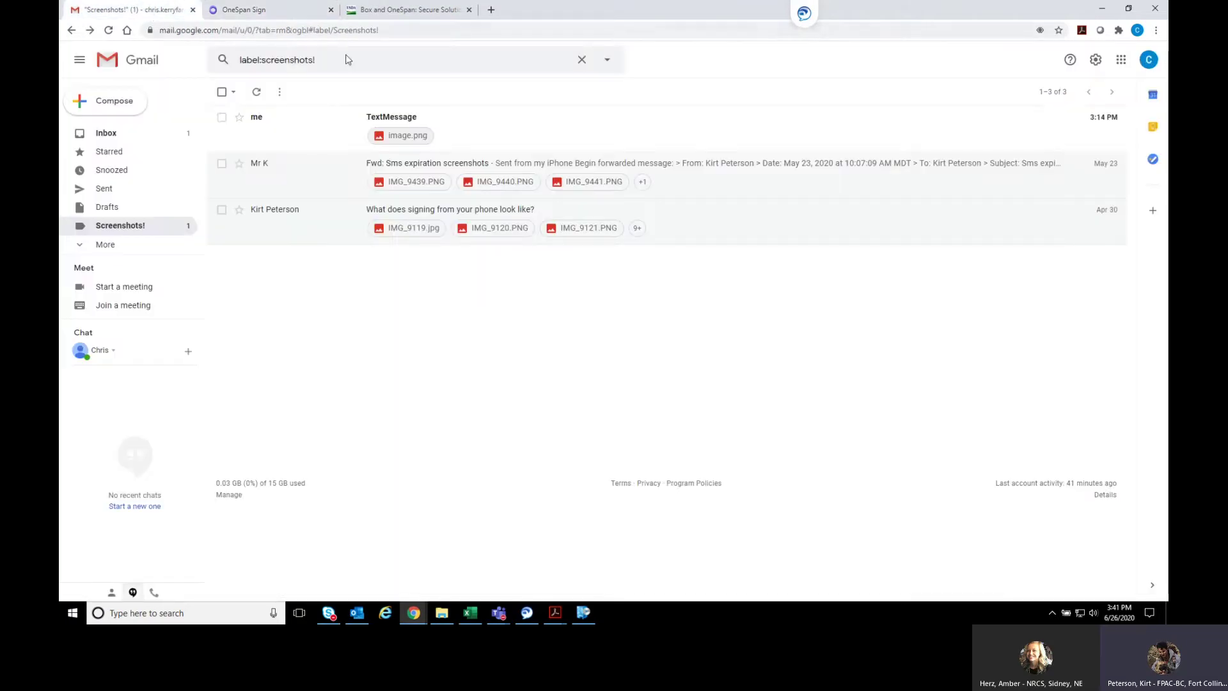
# Reload the Gmail inbox to bring in the CPA-1245 'Signing completed' email
pyautogui.click(104, 131)
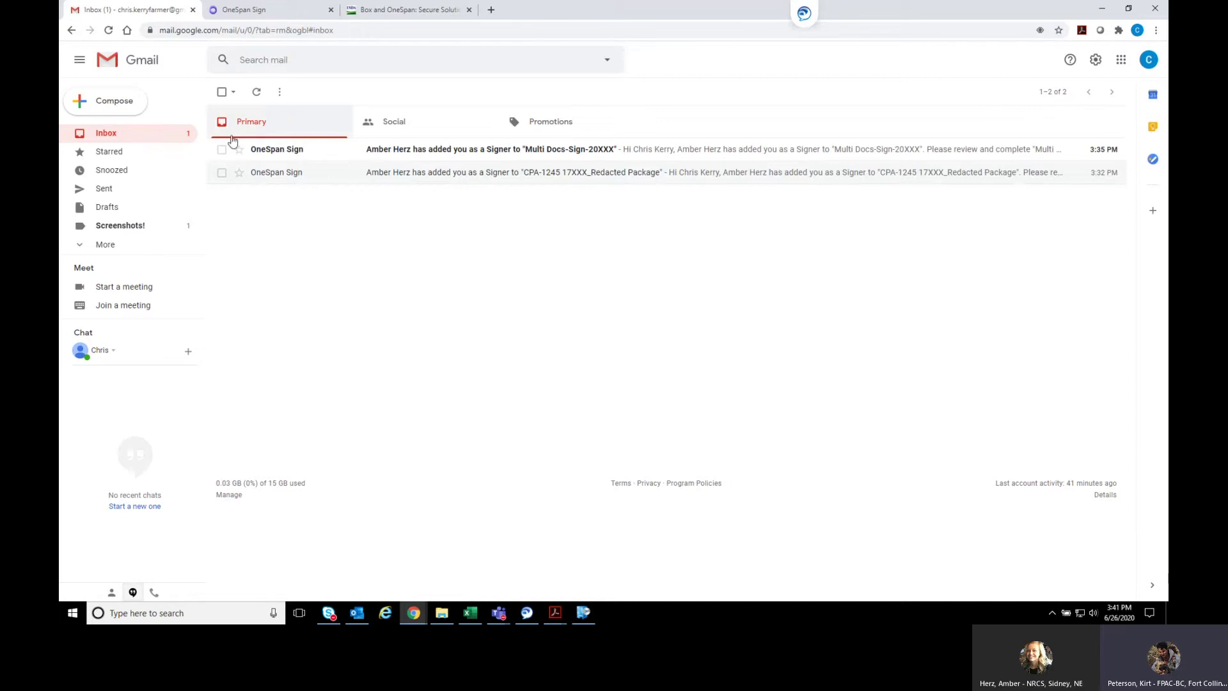
pyautogui.click(325, 30)
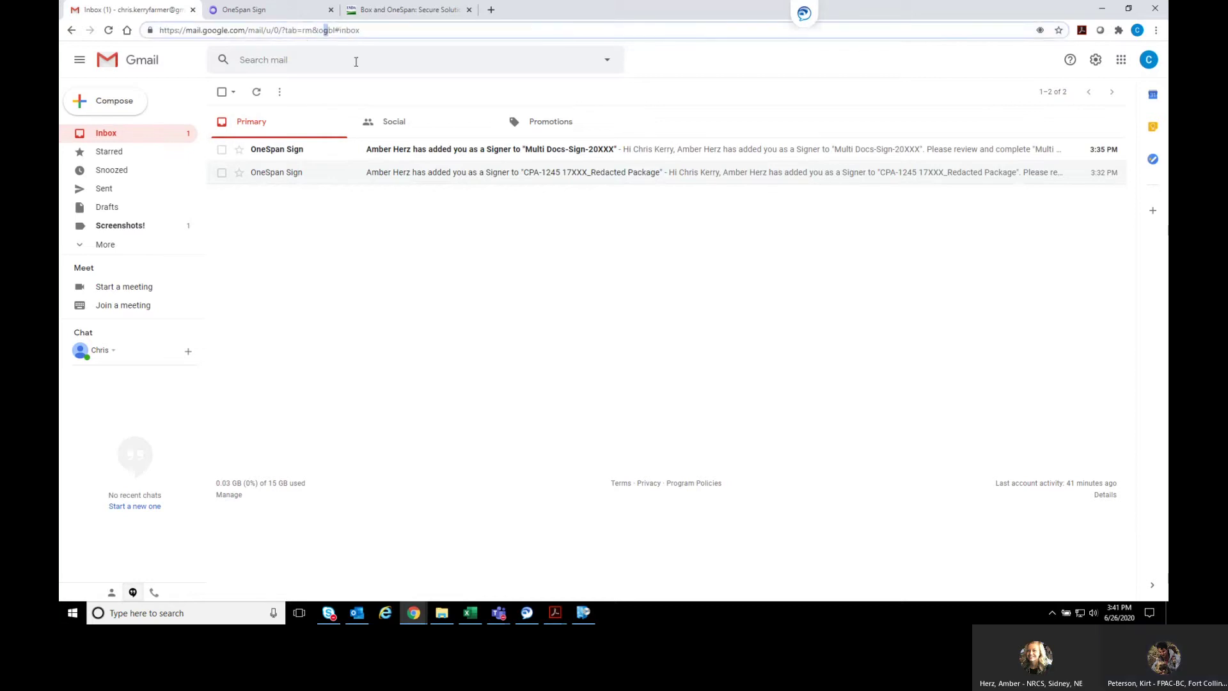
pyautogui.tripleClick(389, 31)
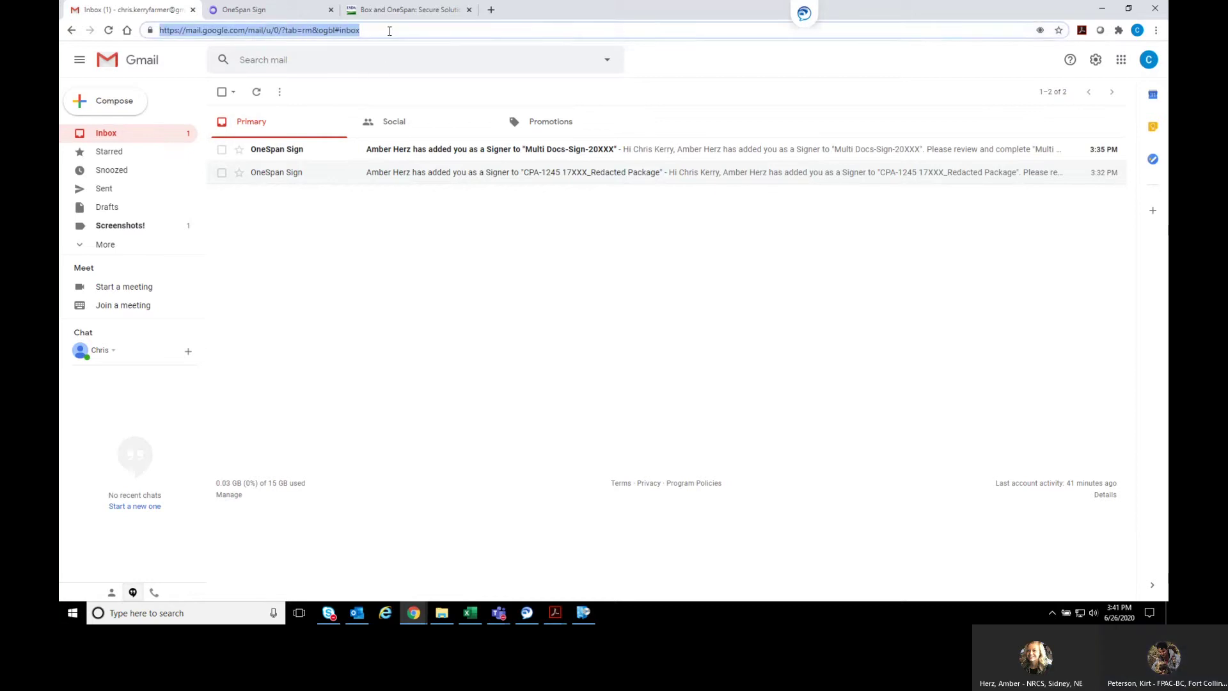
pyautogui.press('Return')
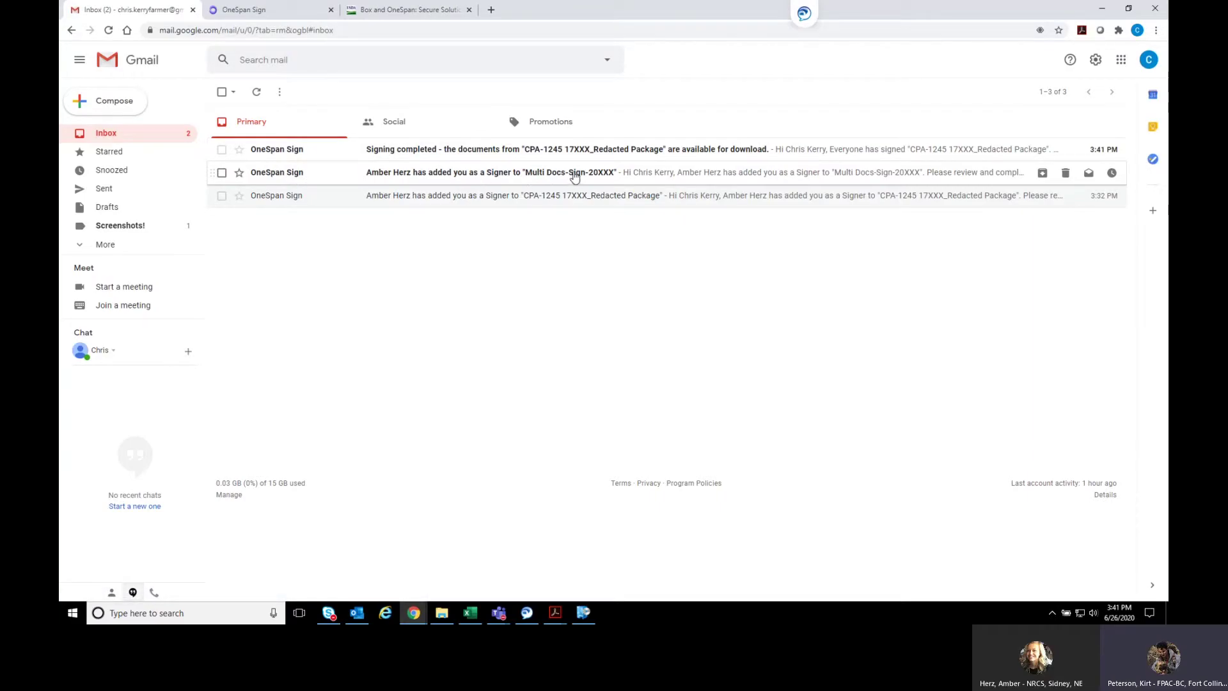
# Open the Multi Docs-Sign-20XXX email's documents and enter the security question answer
pyautogui.click(501, 174)
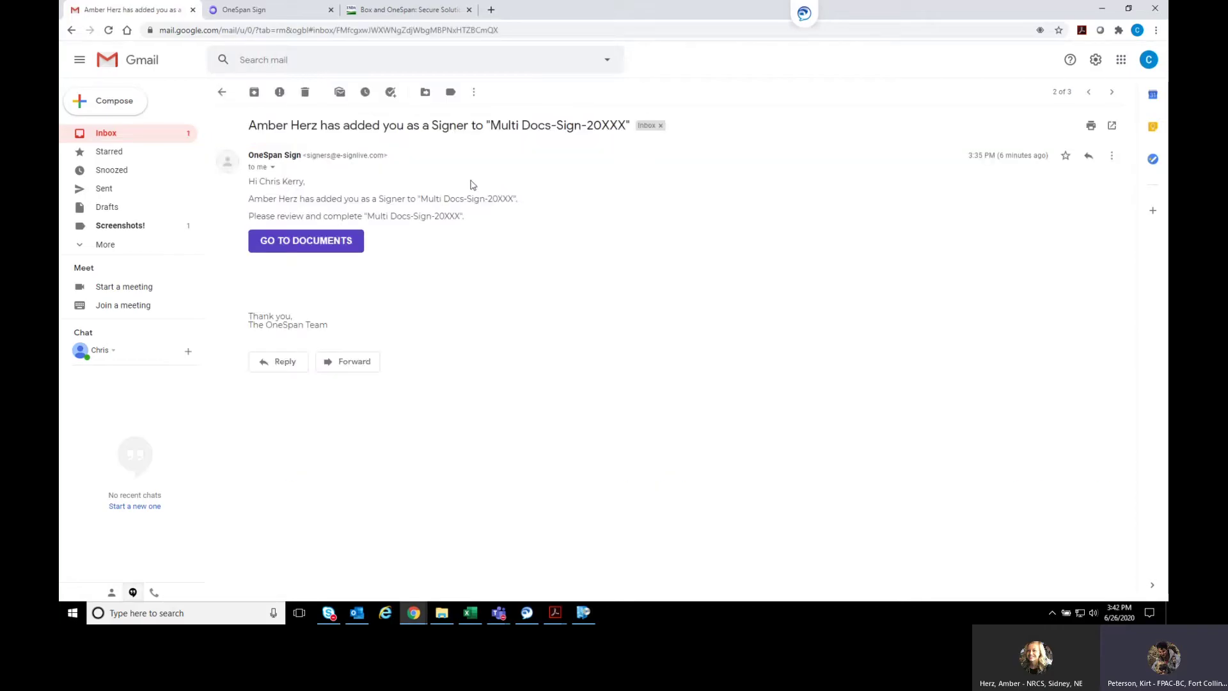
pyautogui.click(304, 250)
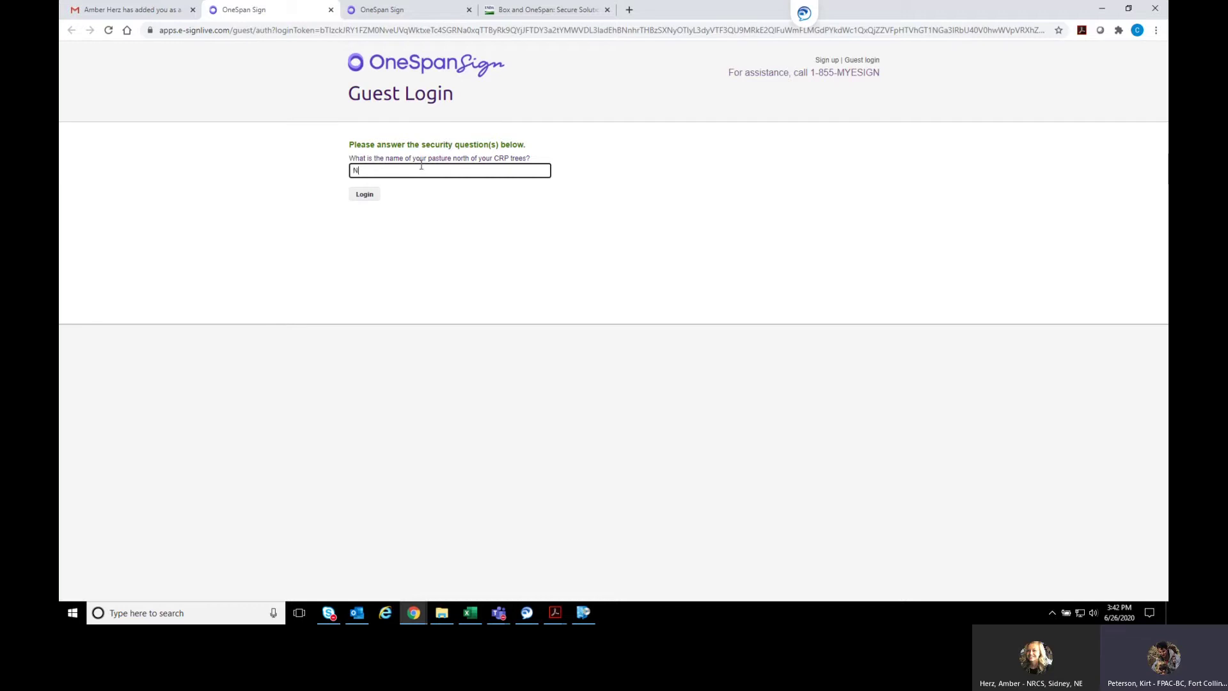
pyautogui.moveTo(369, 172); pyautogui.dragTo(350, 174)
pyautogui.click(397, 169)
# Log in with the security answer and accept the electronic disclosures consent
pyautogui.click(365, 193)
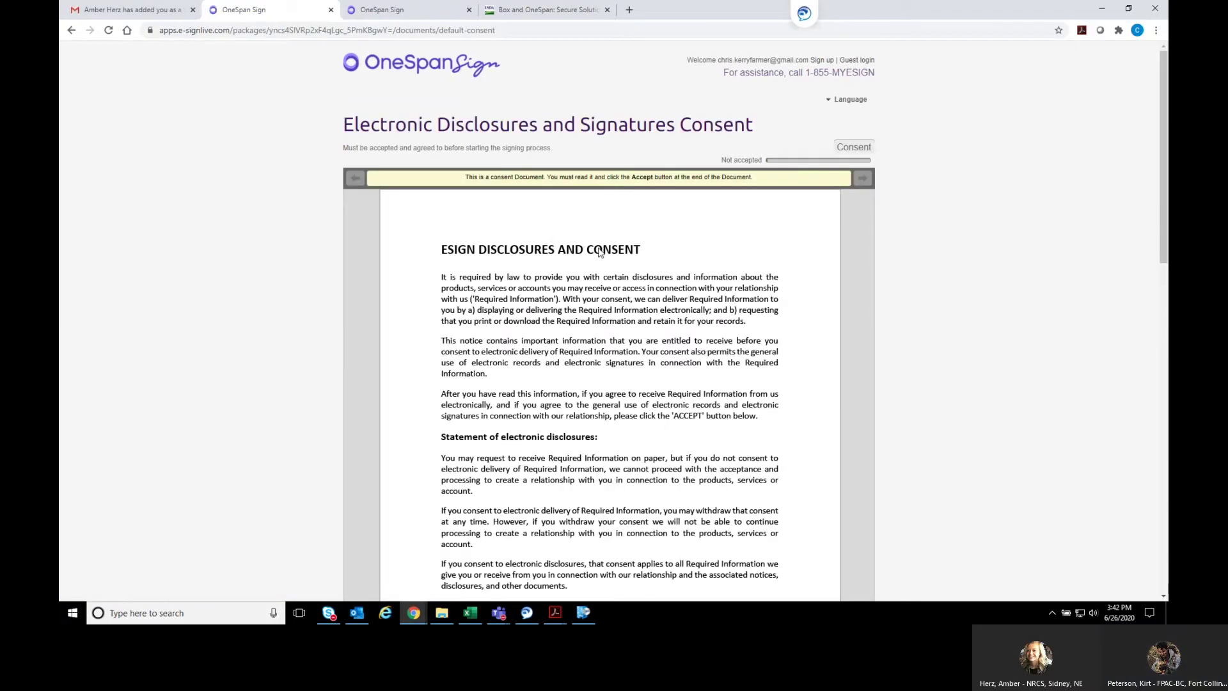
pyautogui.scroll(-15, 790, 226)
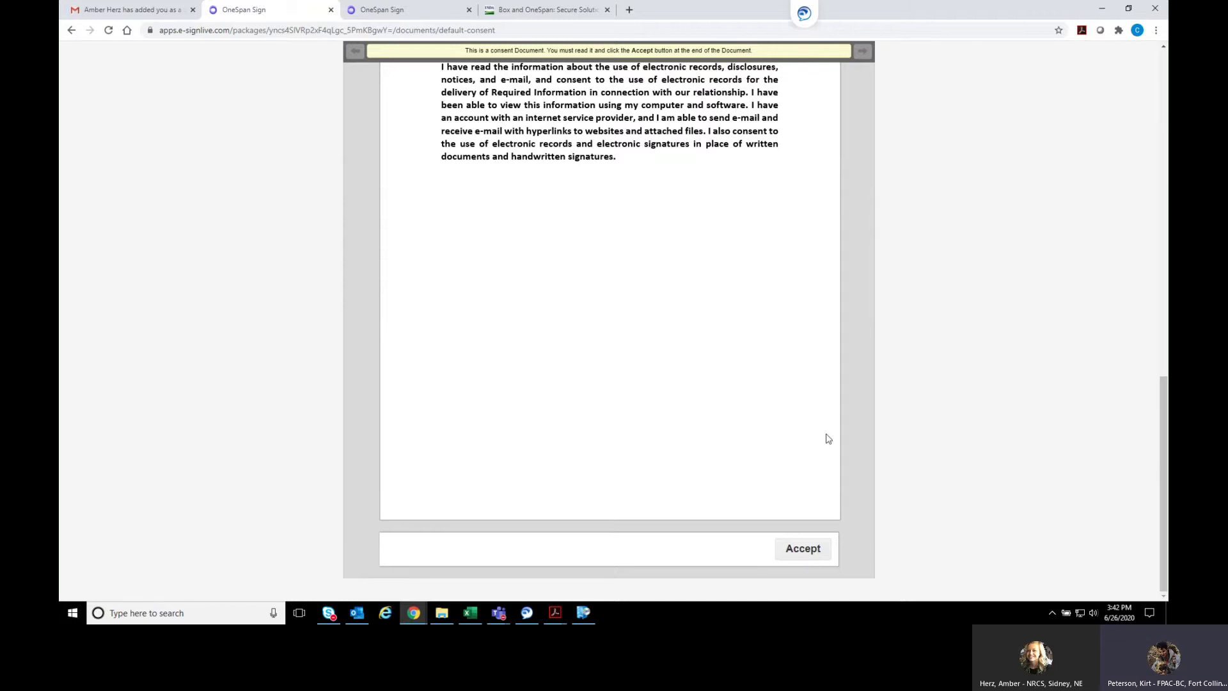
pyautogui.click(808, 551)
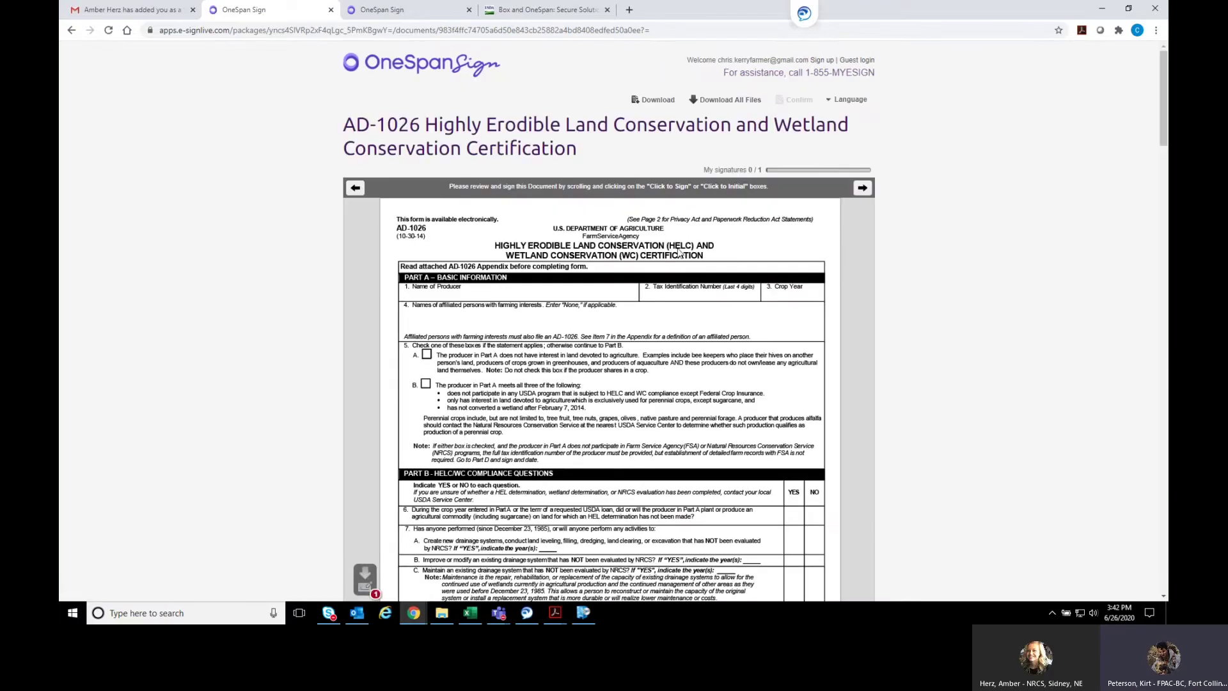
# Sign the AD-1026 producer's signature on page 2 and confirm it
pyautogui.scroll(-2, 659, 235)
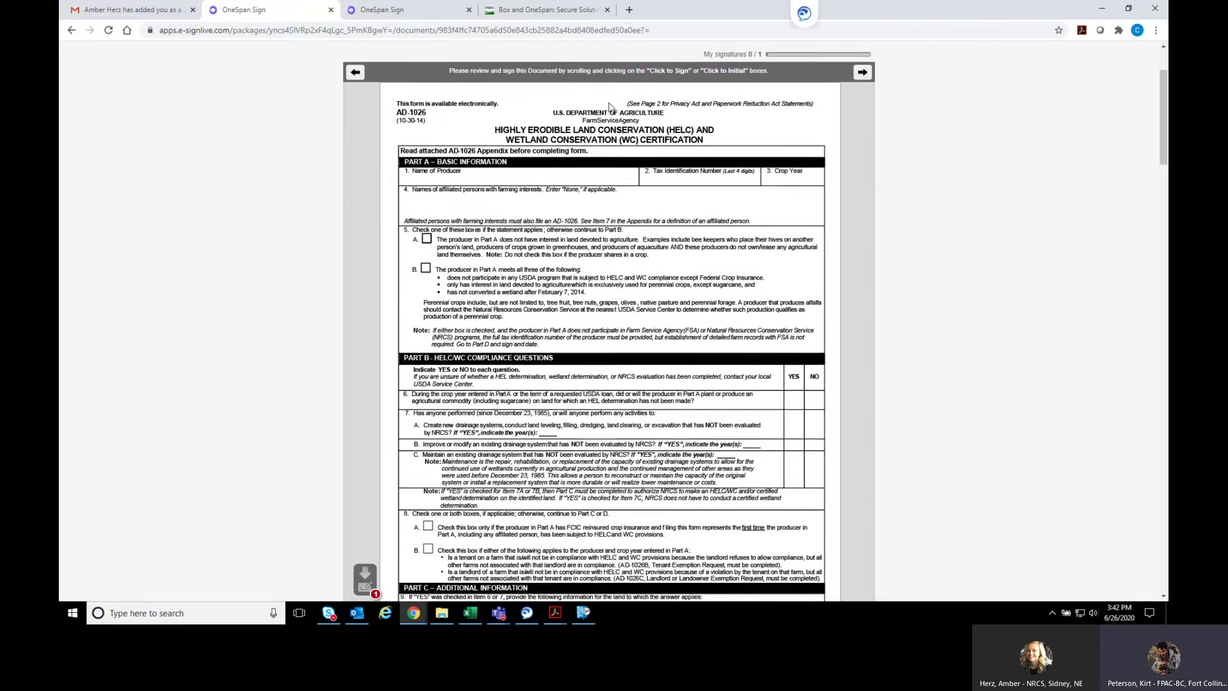
pyautogui.scroll(2, 595, 160)
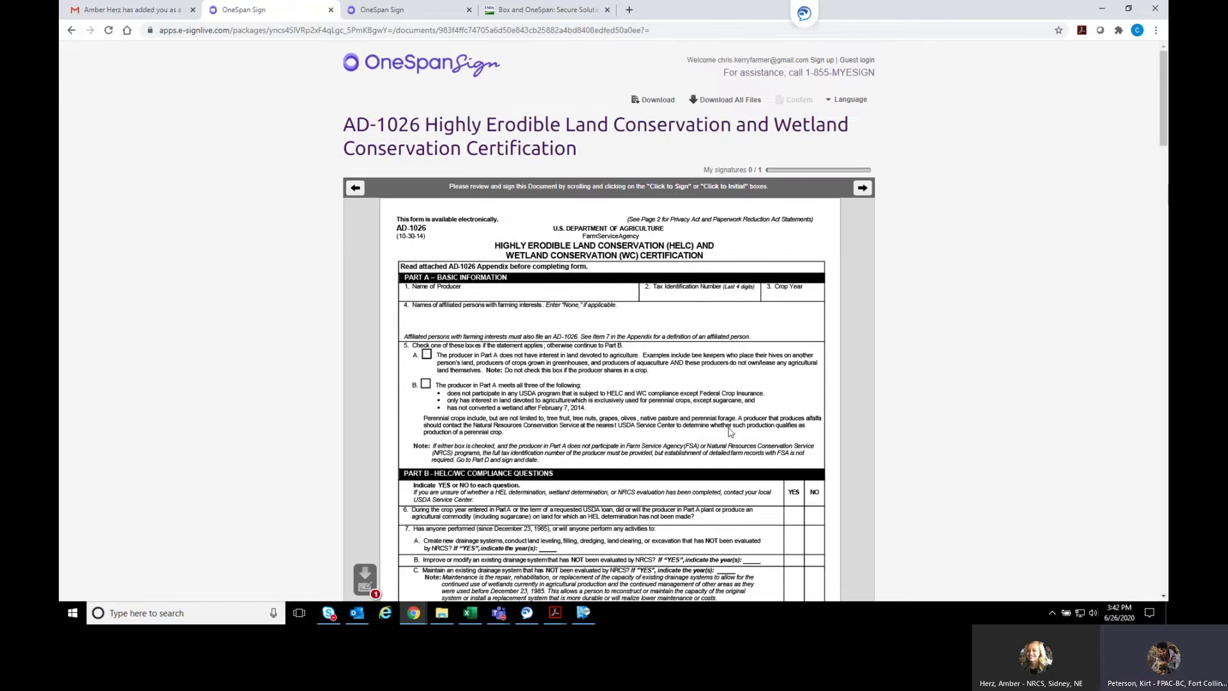
pyautogui.scroll(-1, 429, 560)
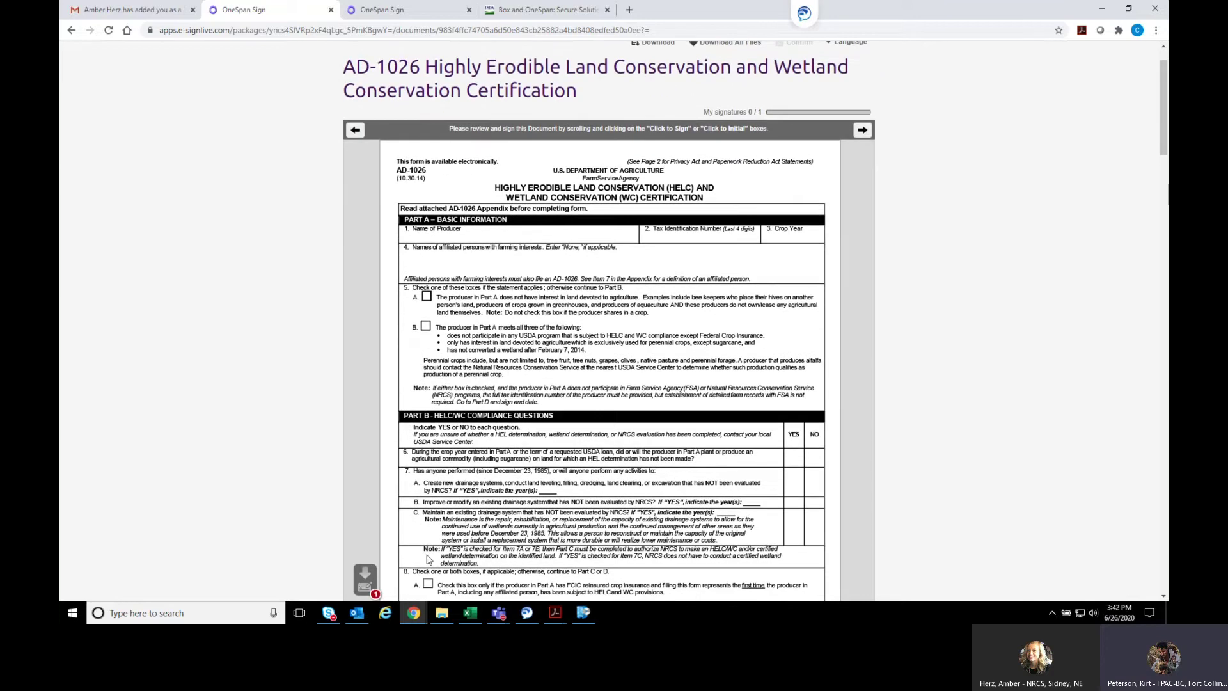
pyautogui.click(366, 575)
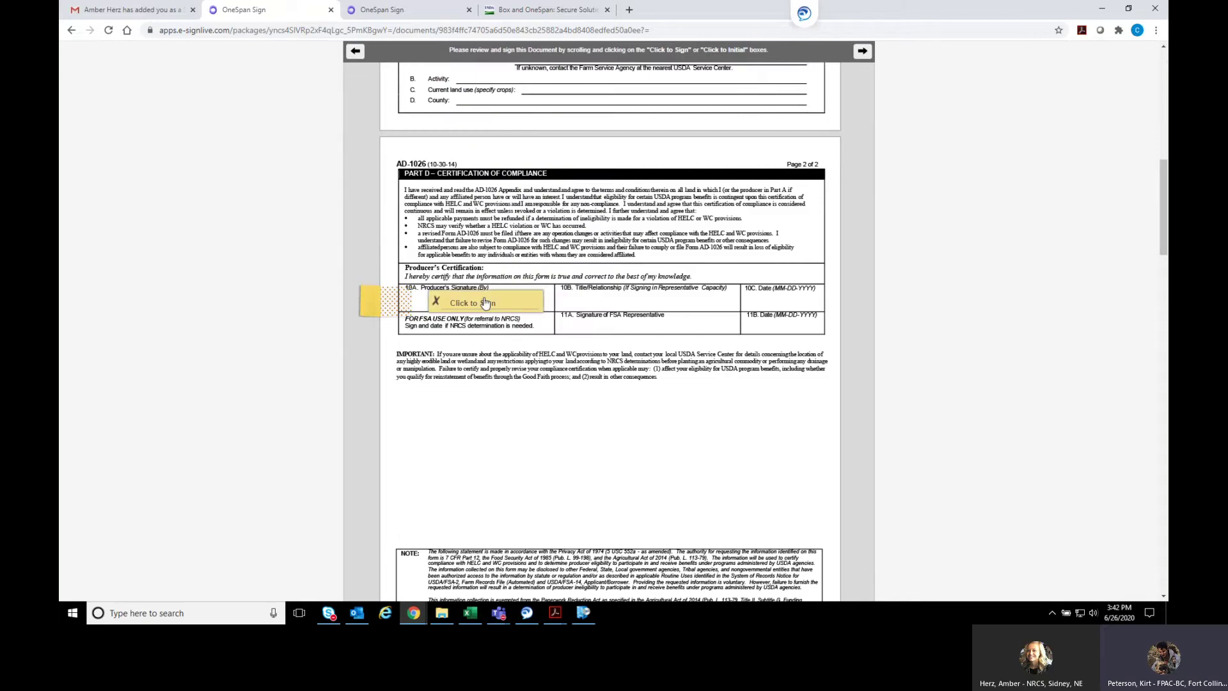
pyautogui.click(505, 301)
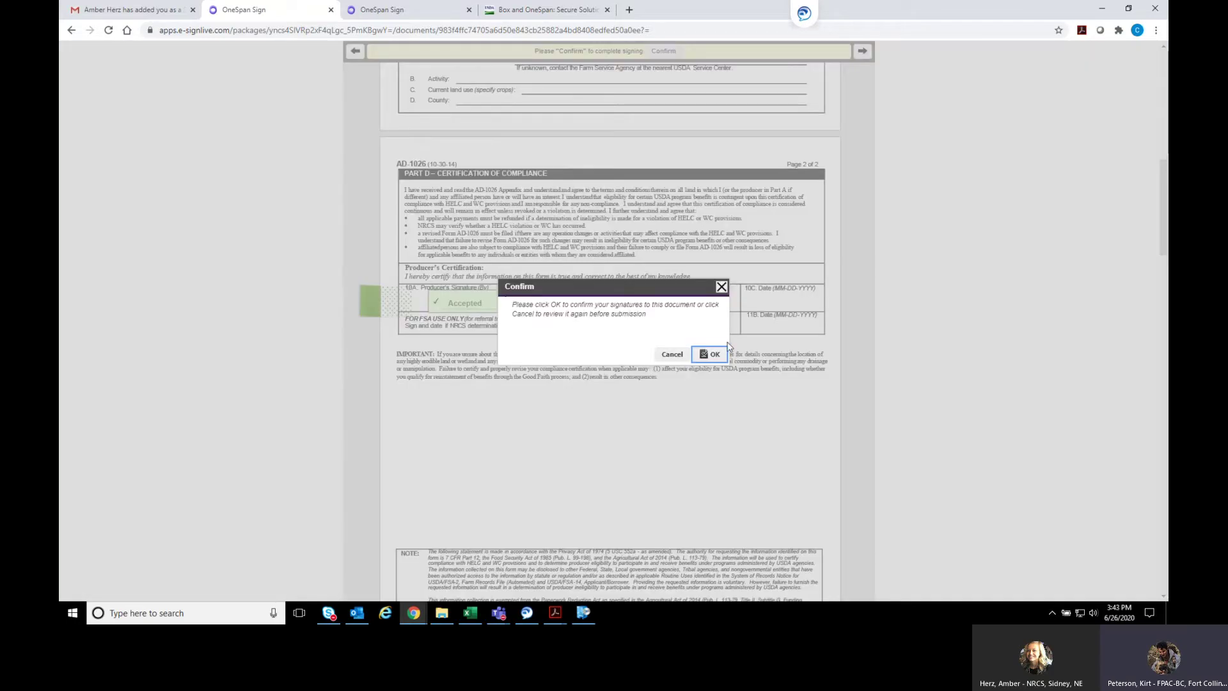
pyautogui.click(712, 355)
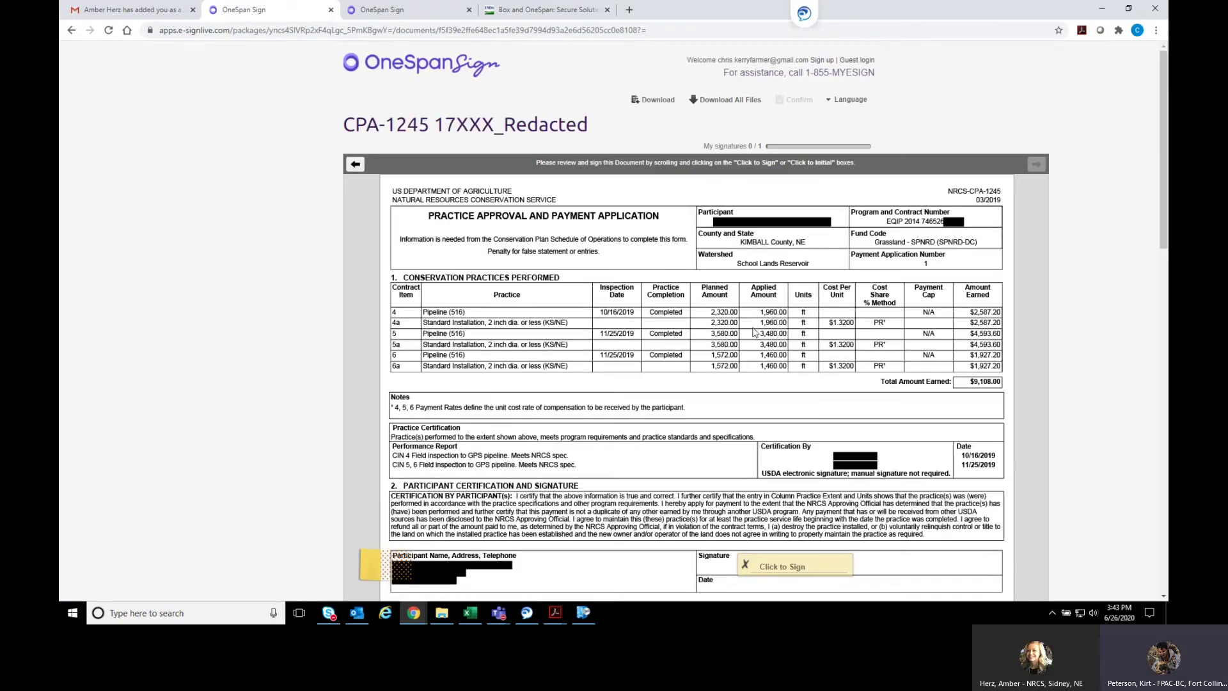
# Sign and confirm the CPA-1245 signature box, then close the package-complete message
pyautogui.click(809, 563)
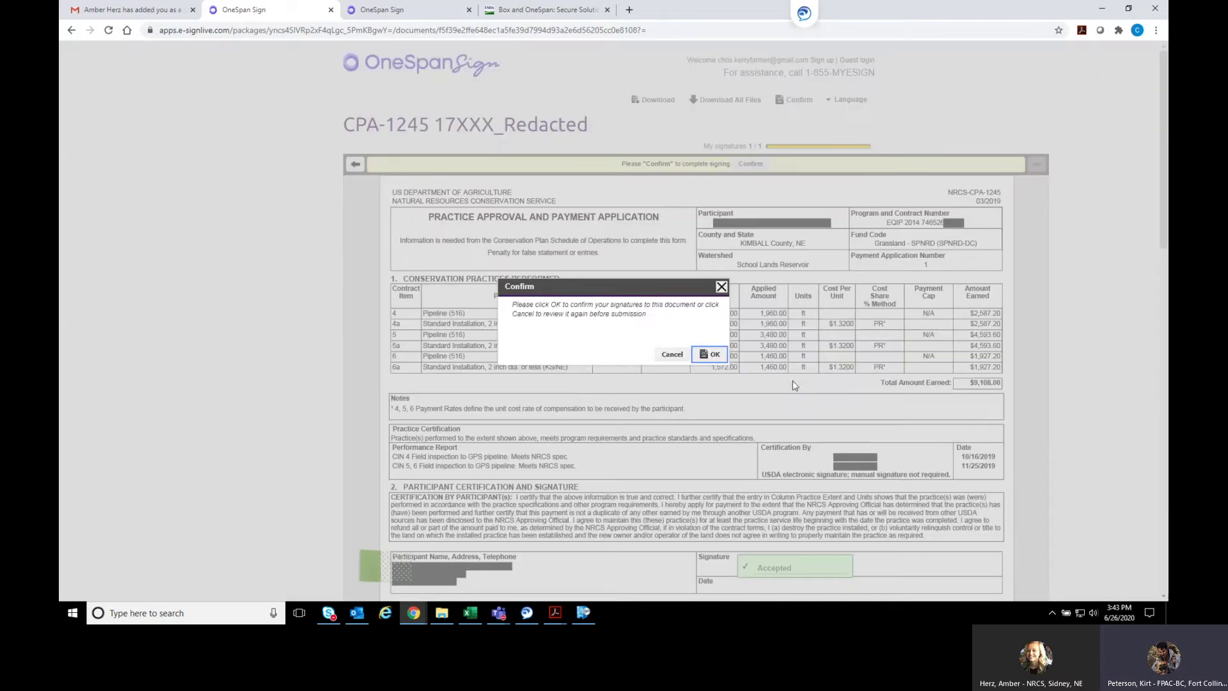
pyautogui.click(708, 353)
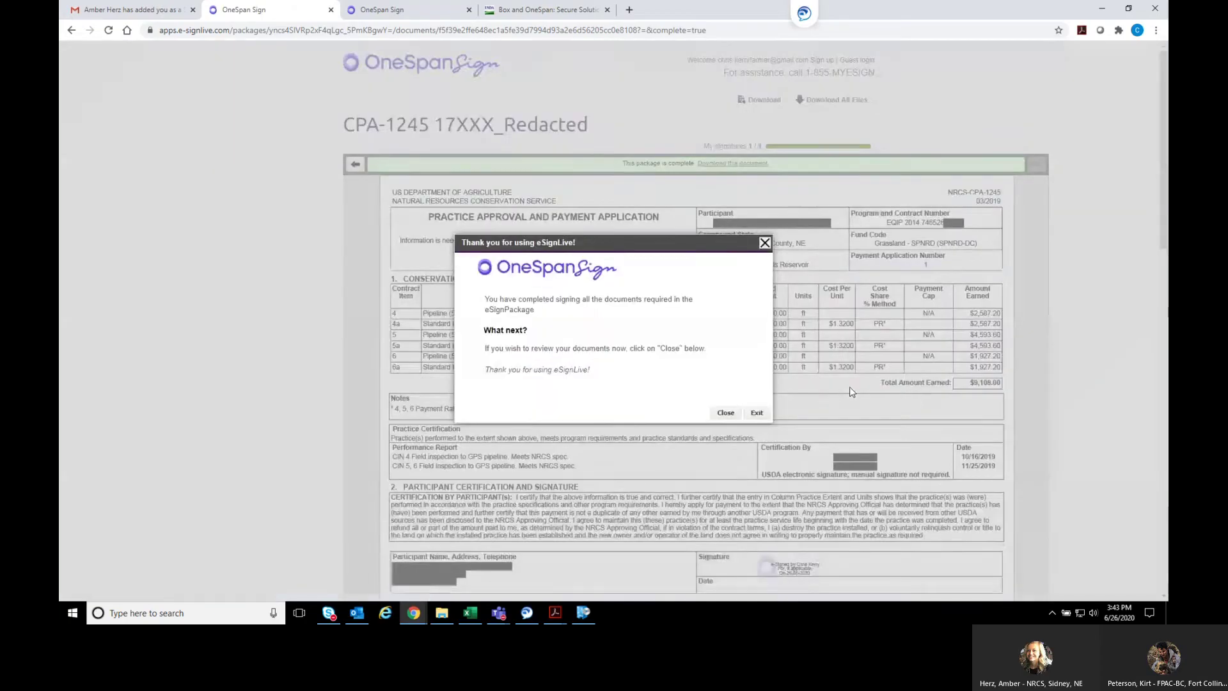
pyautogui.click(726, 413)
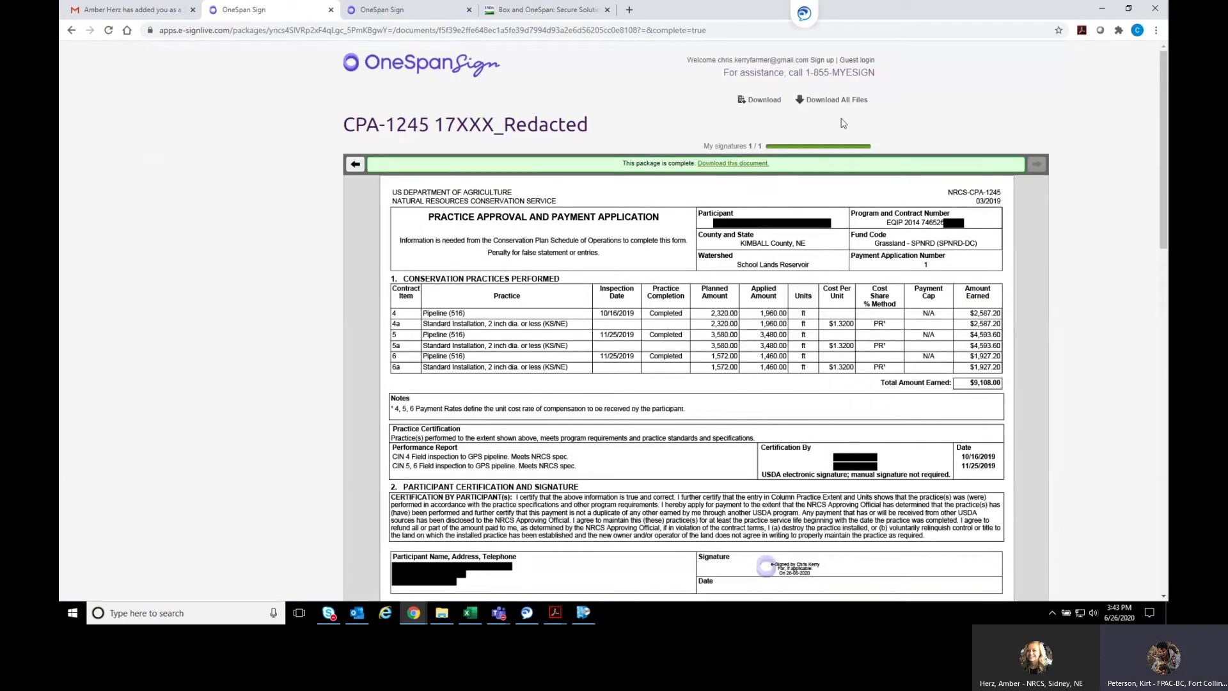
# Open the Multi Docs-Sign-20XXX 'Signing completed' email and follow its download link
pyautogui.click(147, 11)
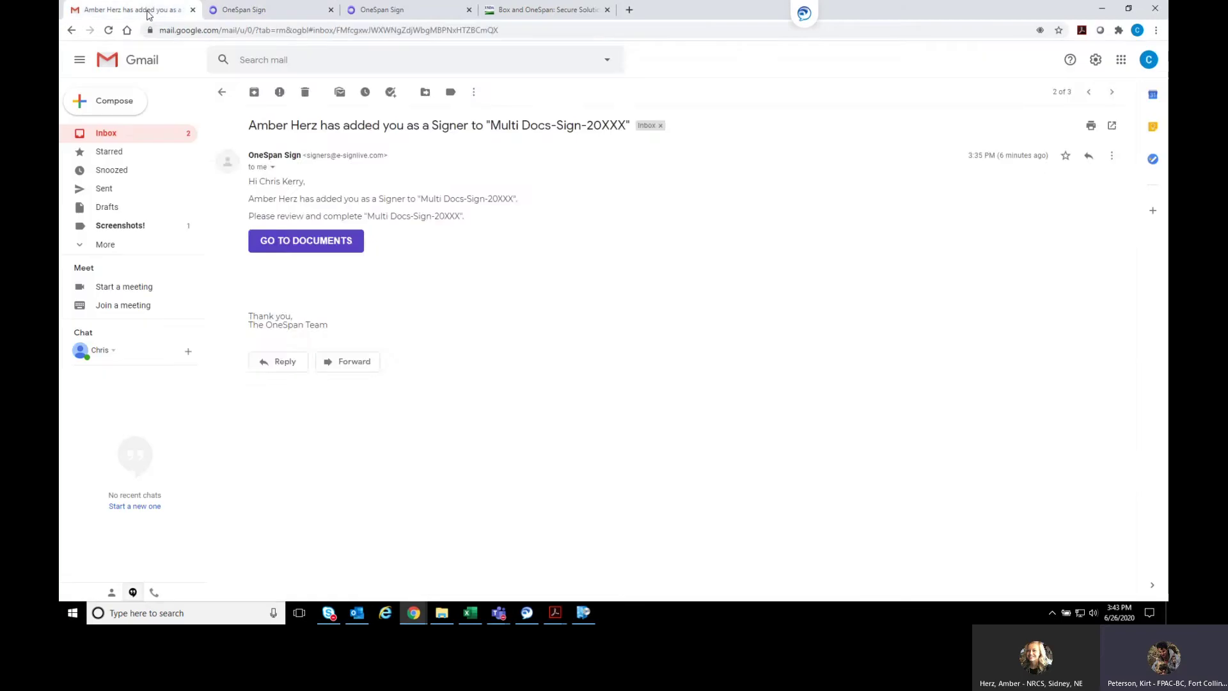
pyautogui.click(129, 135)
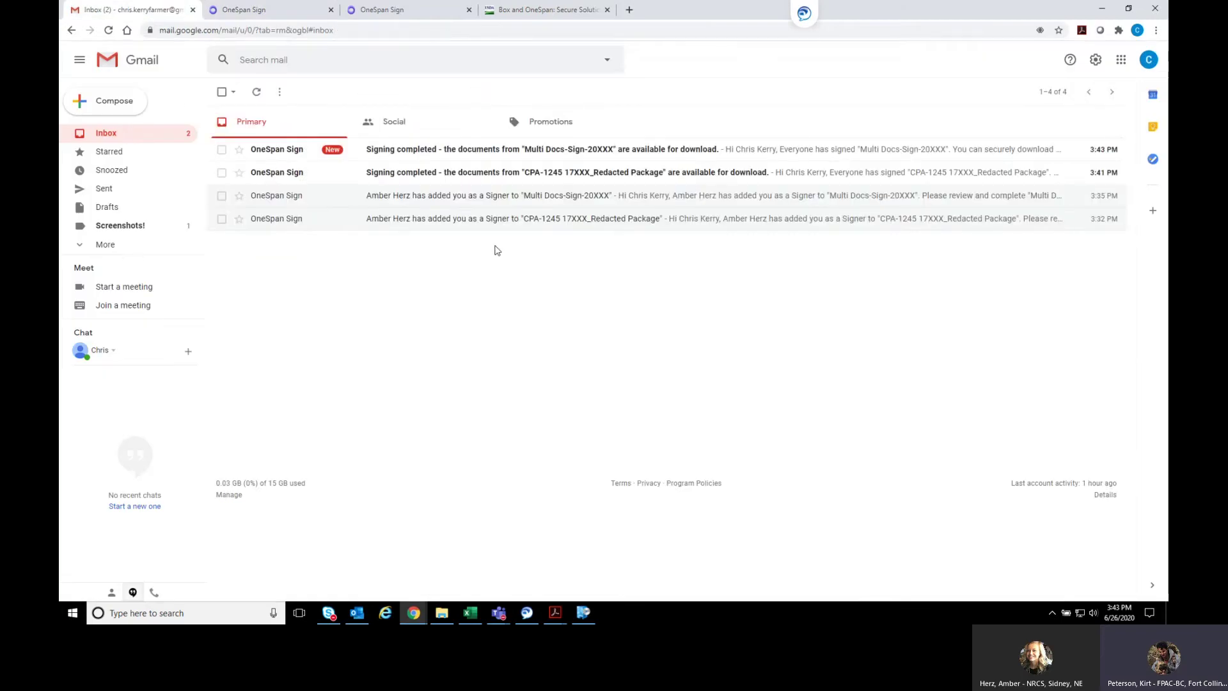
pyautogui.click(484, 155)
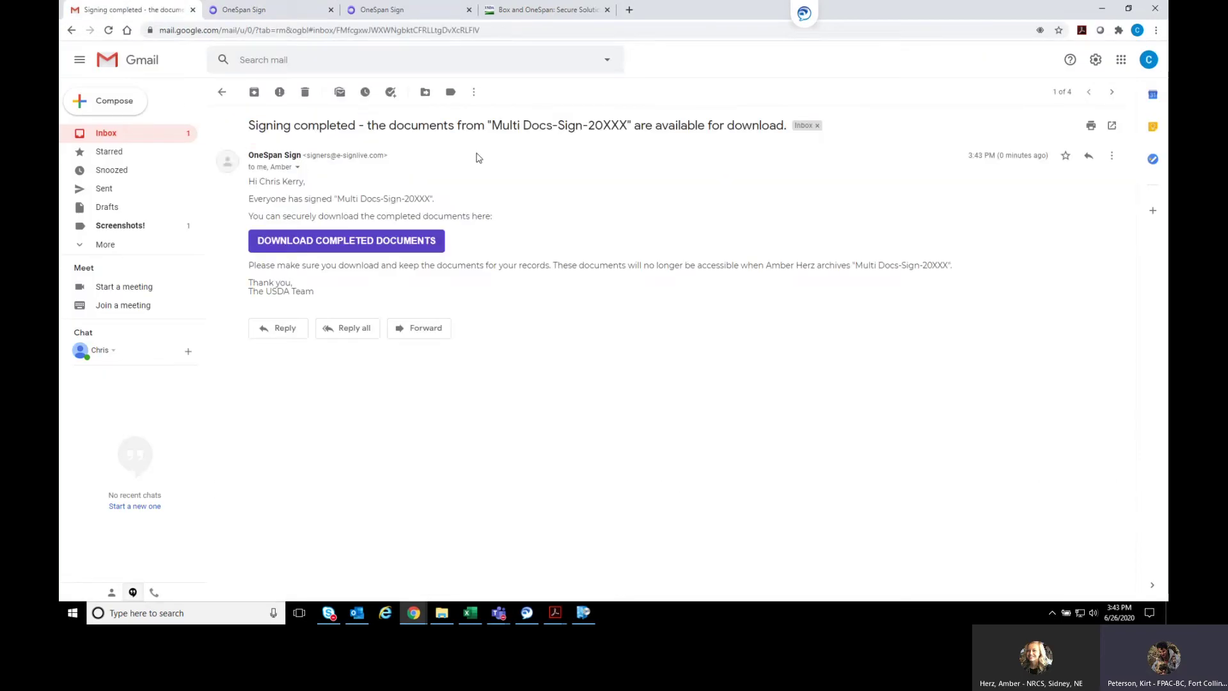
pyautogui.click(344, 242)
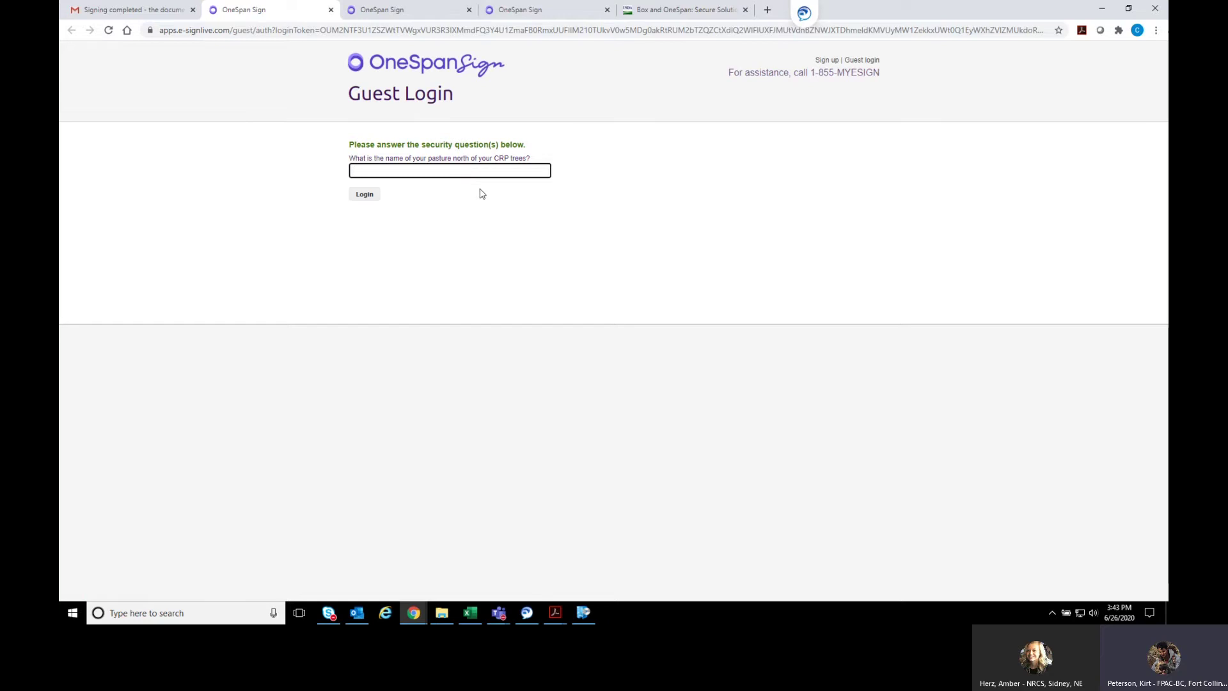
# Switch to the Gmail tab and list the three messages under the Screenshots! label
pyautogui.click(160, 13)
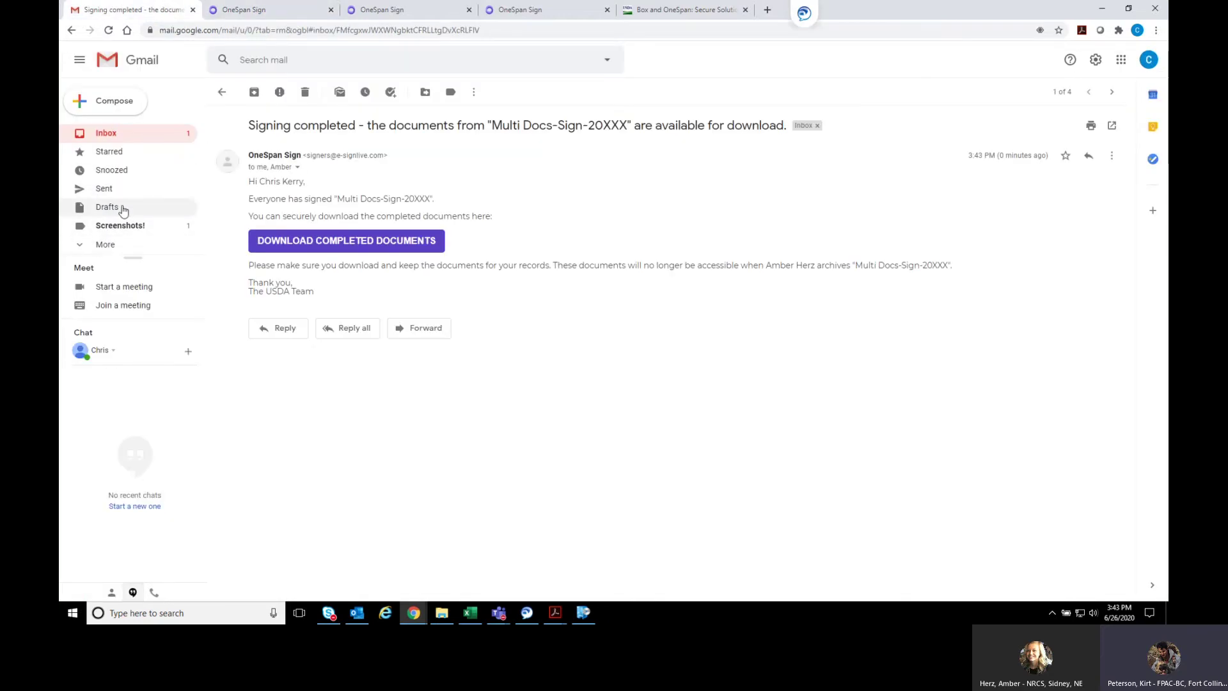
pyautogui.click(120, 227)
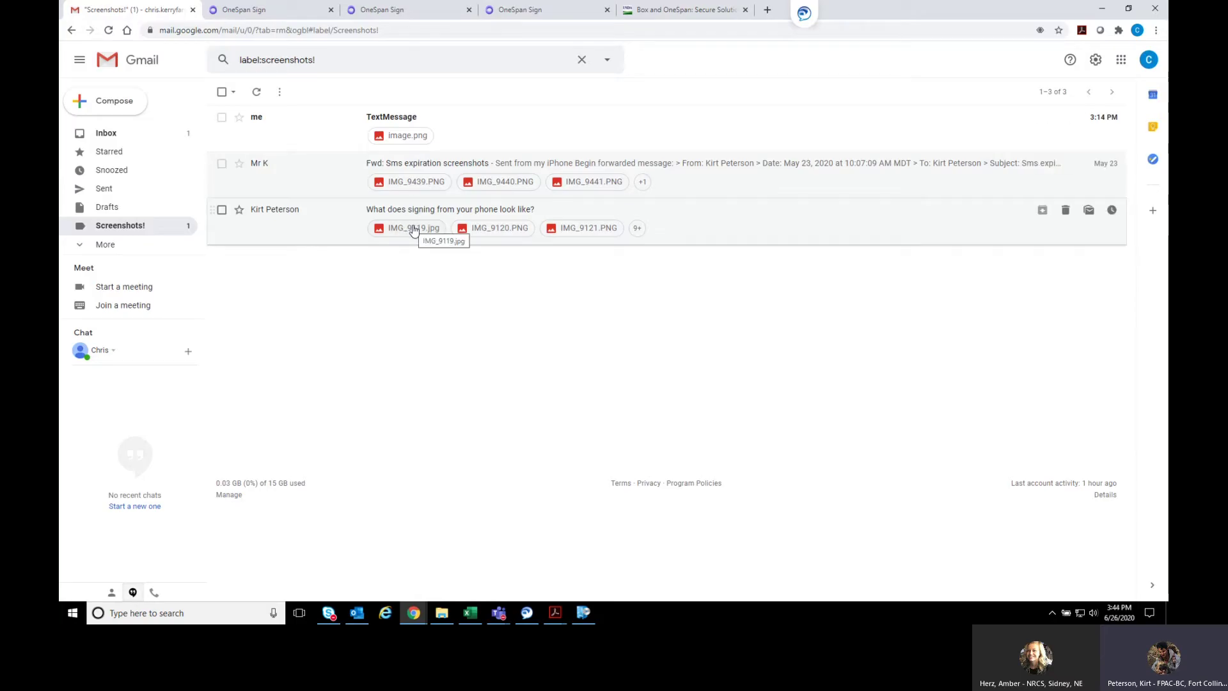
# Open IMG_9119.jpg and page through the invitation, SMS and Messages screenshots to IMG_9124.PNG's passcode entry
pyautogui.click(413, 229)
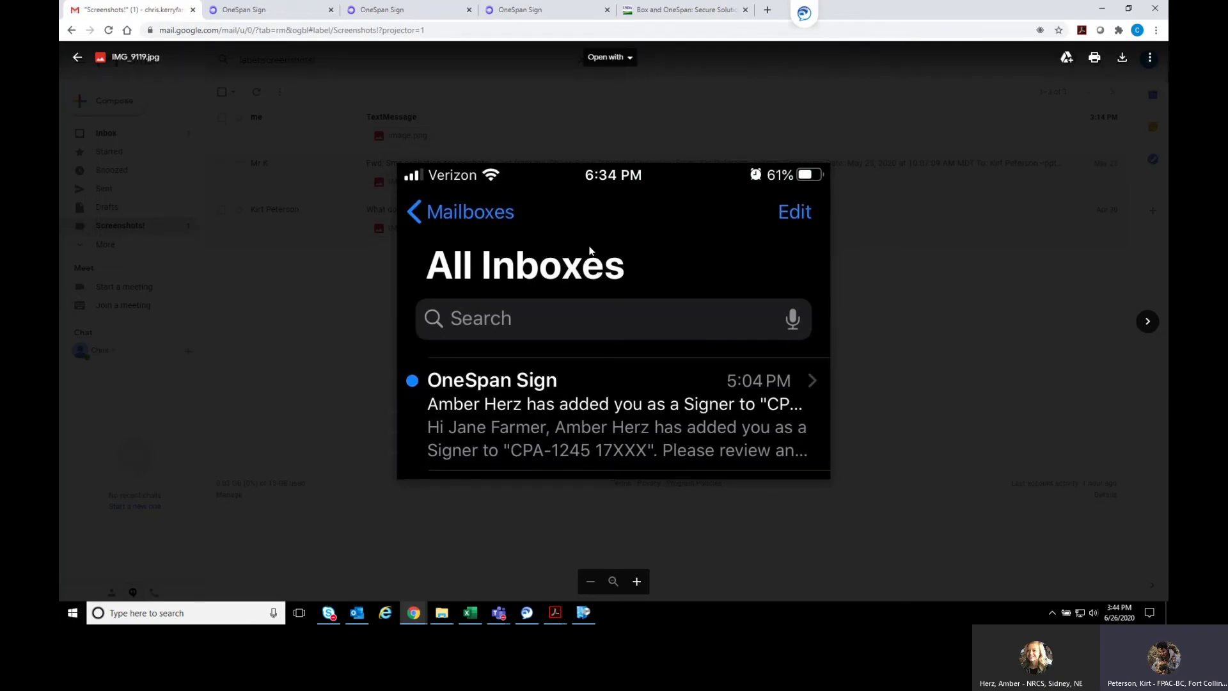
pyautogui.click(1146, 324)
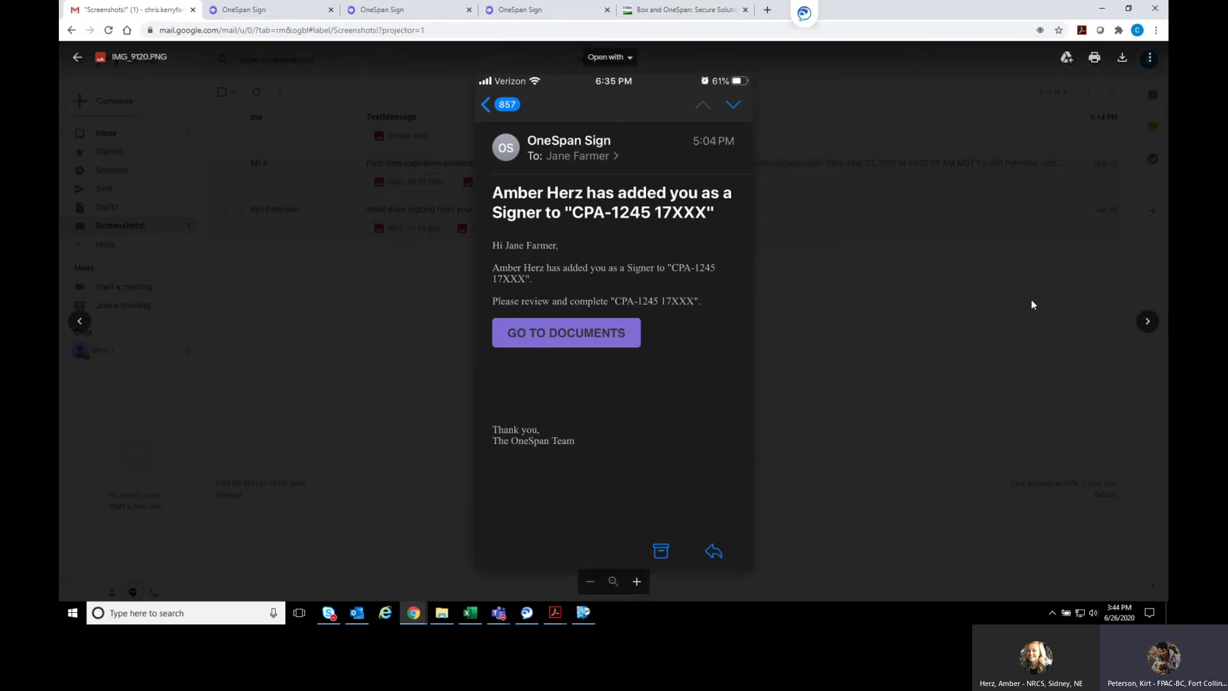
pyautogui.click(1145, 324)
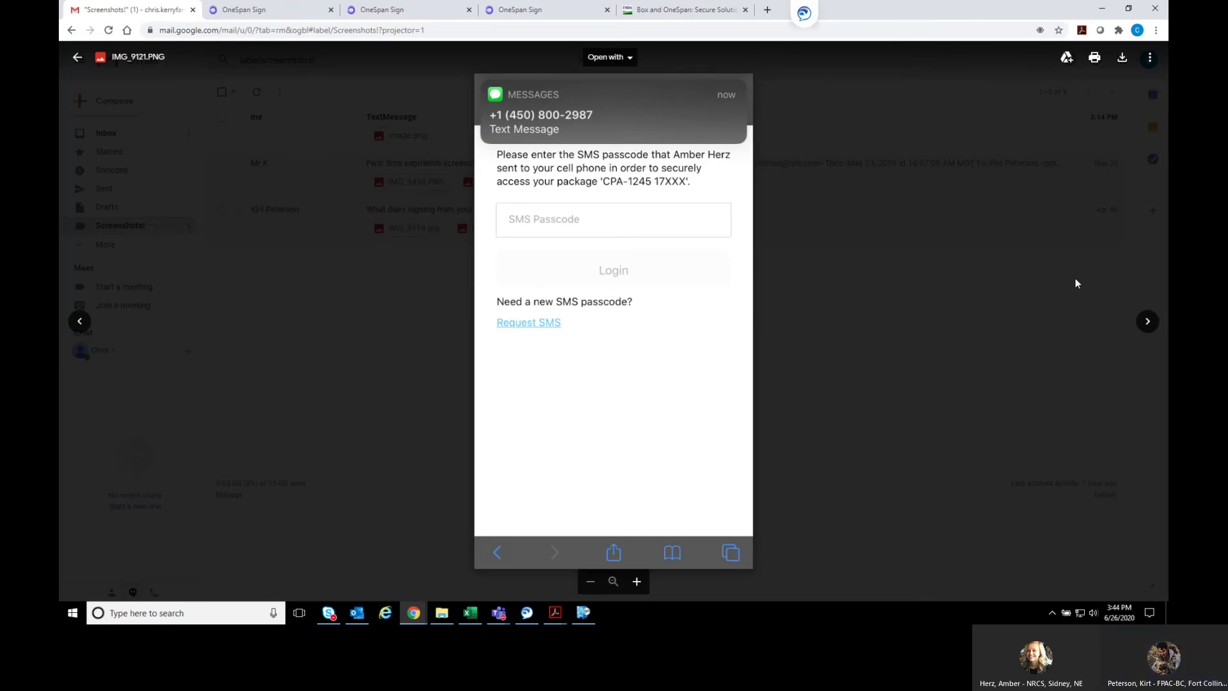
pyautogui.click(1147, 321)
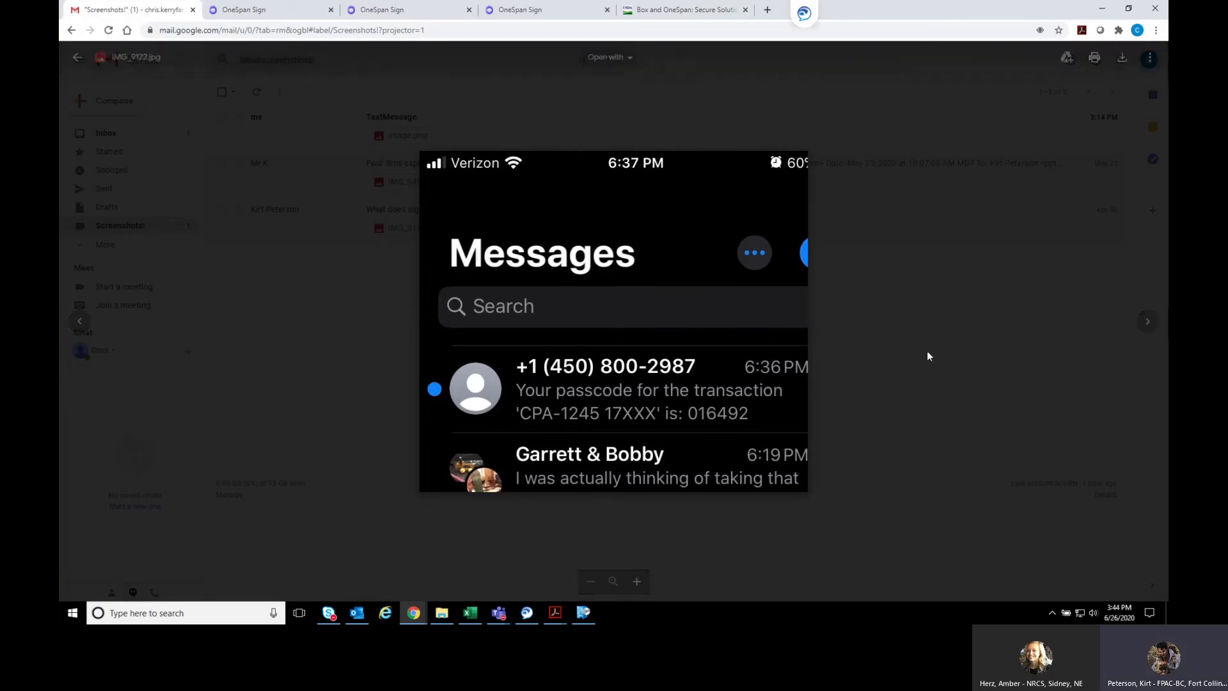
pyautogui.click(1147, 322)
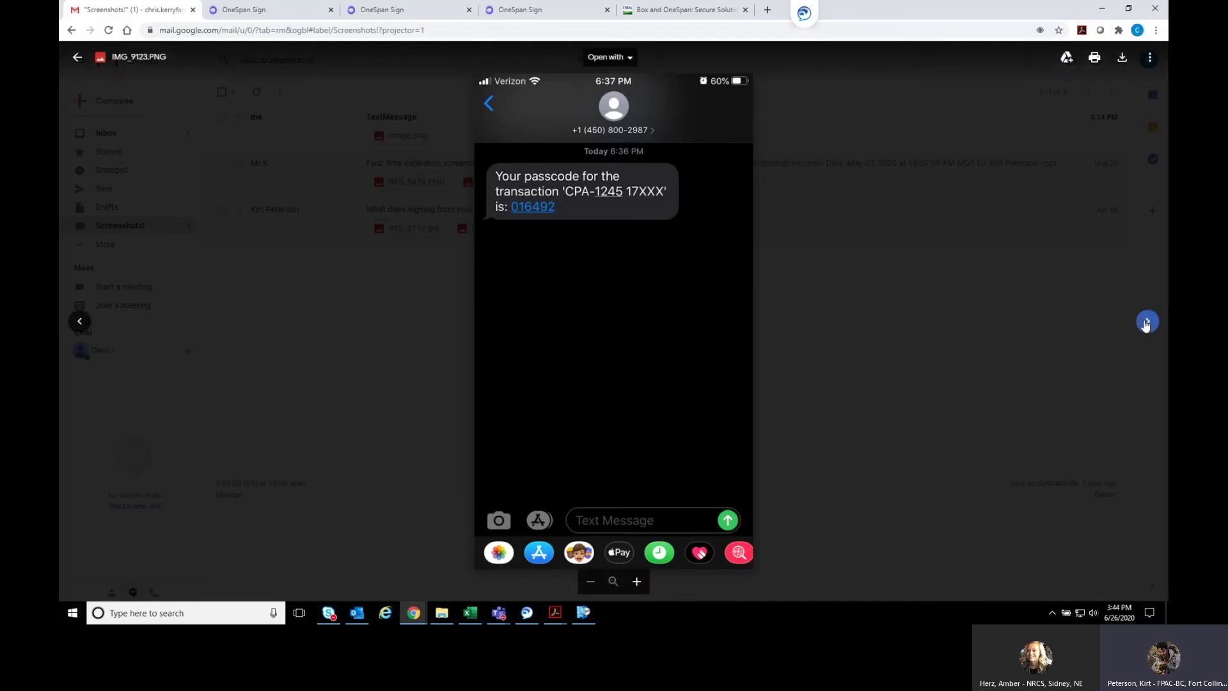
pyautogui.click(1147, 323)
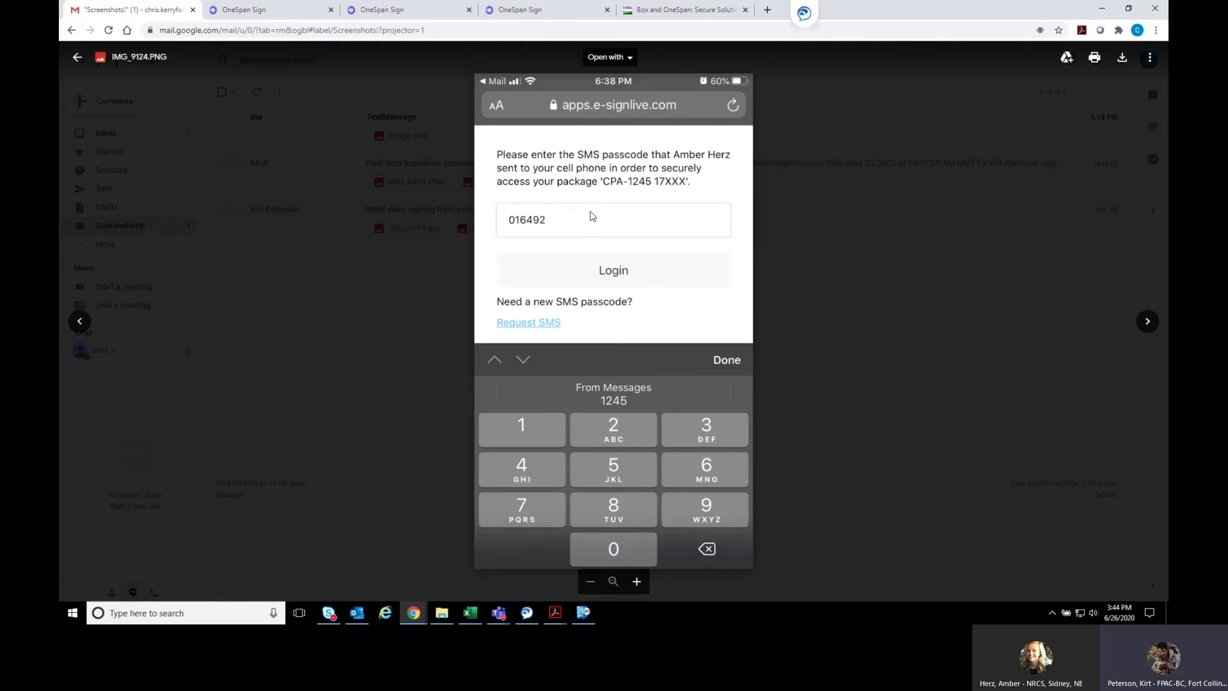
# Page through the disclosure, CPA-1245 form, confirm and completion screenshots (IMG_9125–IMG_9129), then close the viewer
pyautogui.click(1147, 321)
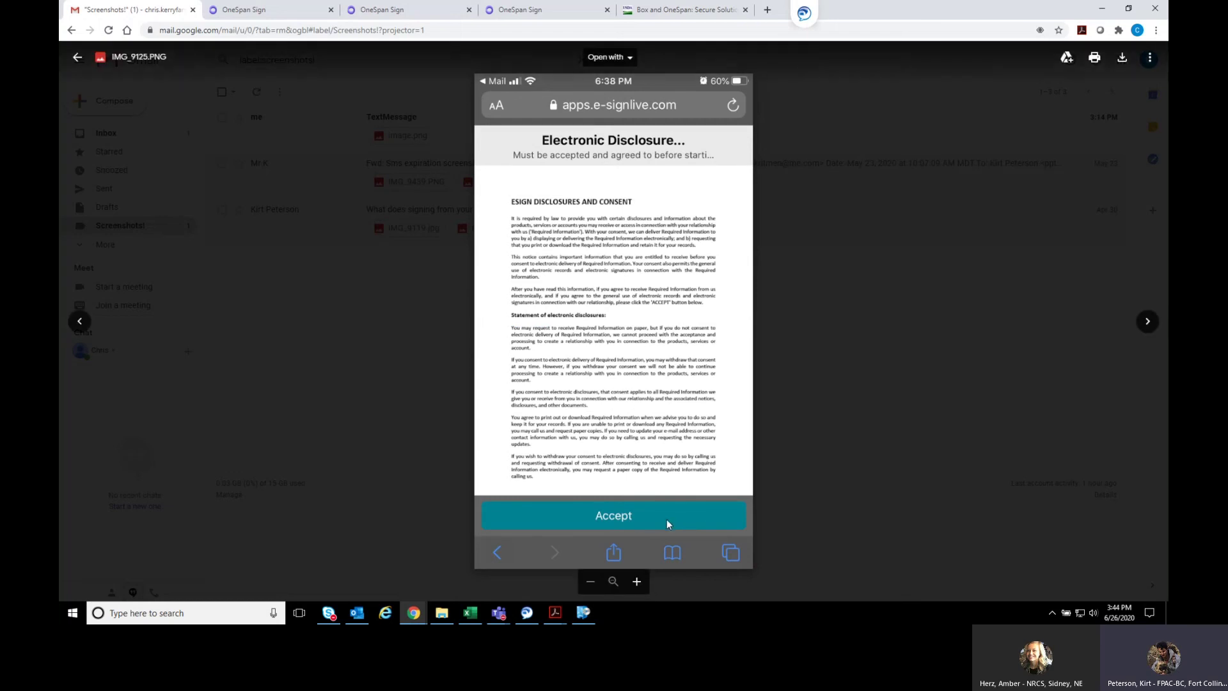
pyautogui.click(1147, 323)
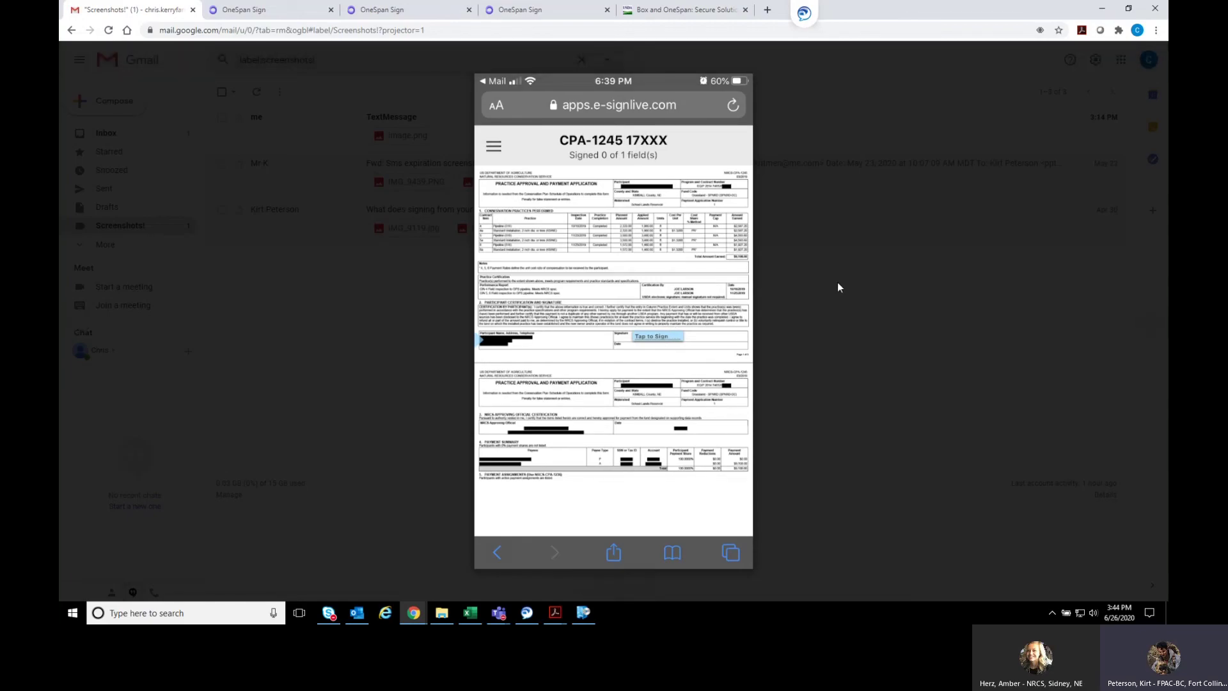
pyautogui.click(1148, 321)
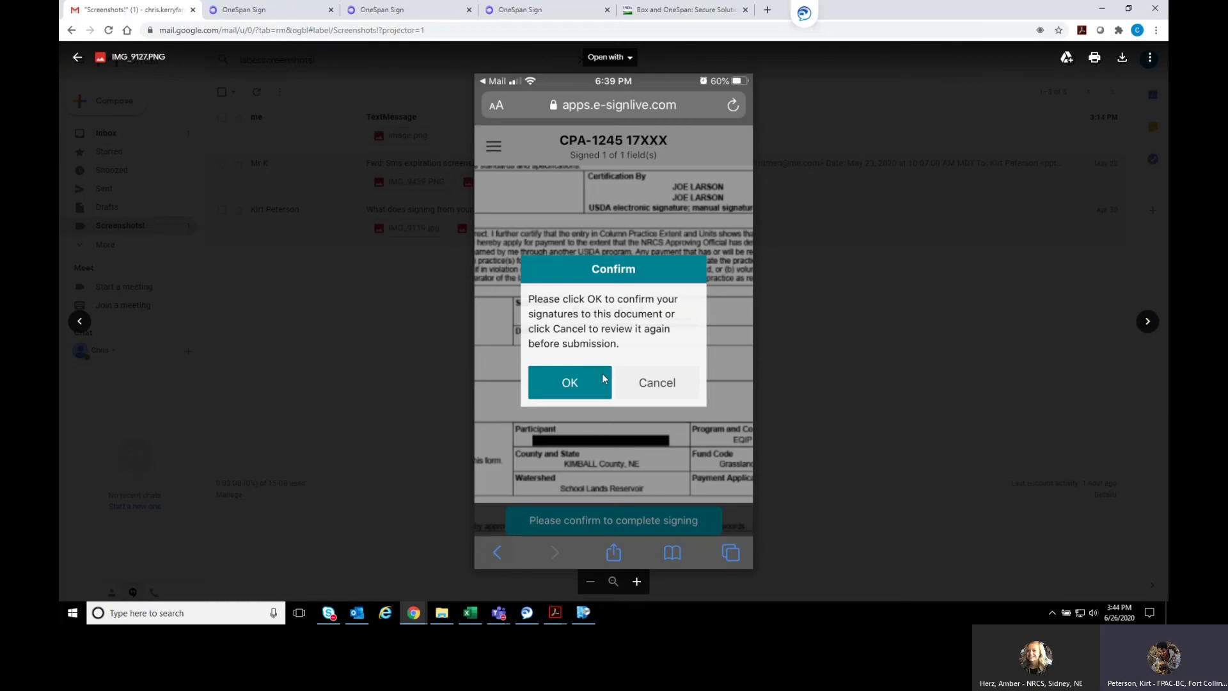
pyautogui.click(1148, 321)
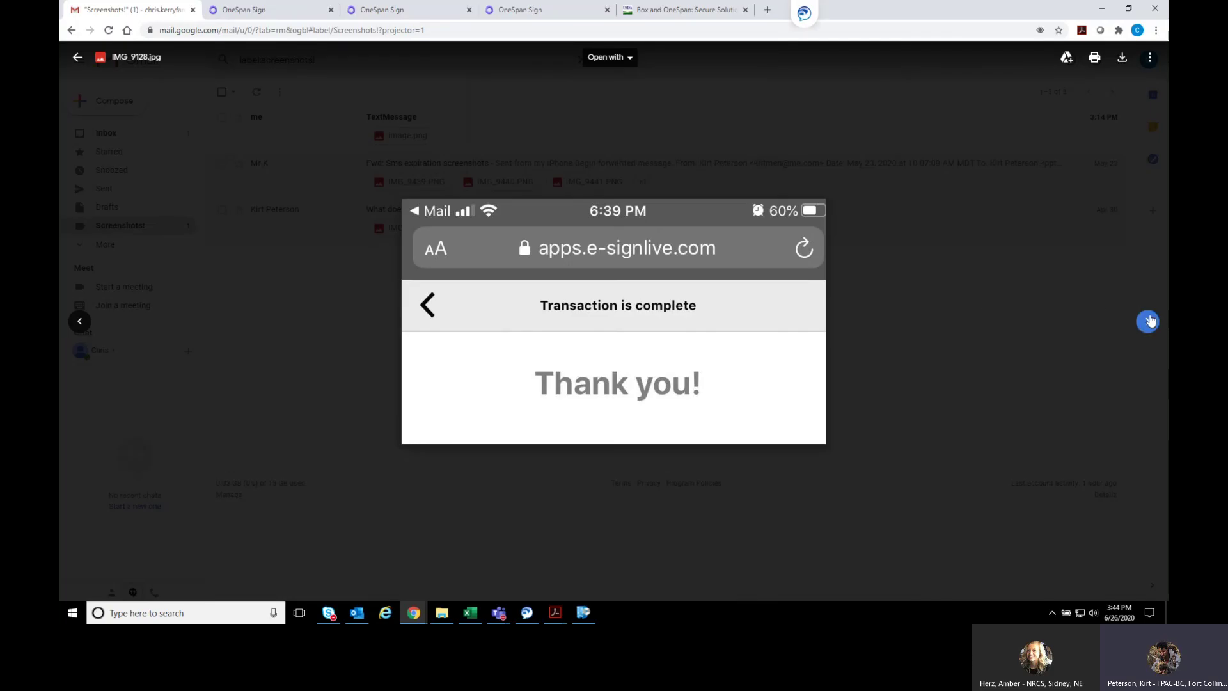
pyautogui.click(1148, 321)
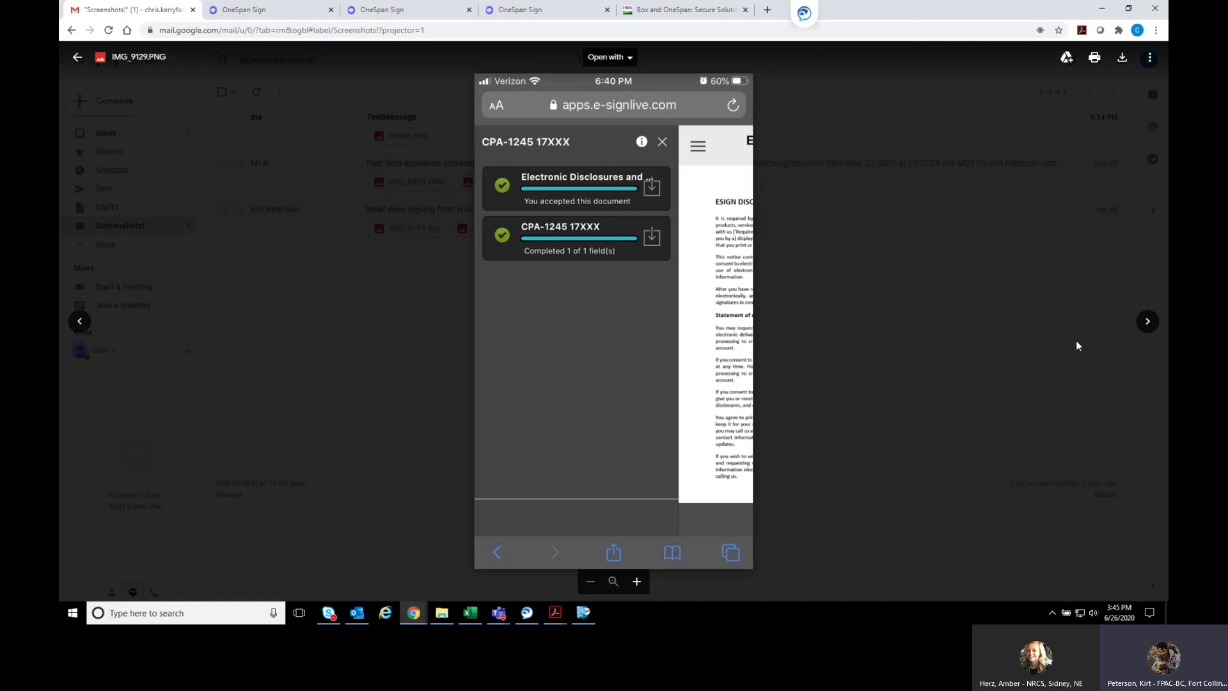
pyautogui.click(1077, 341)
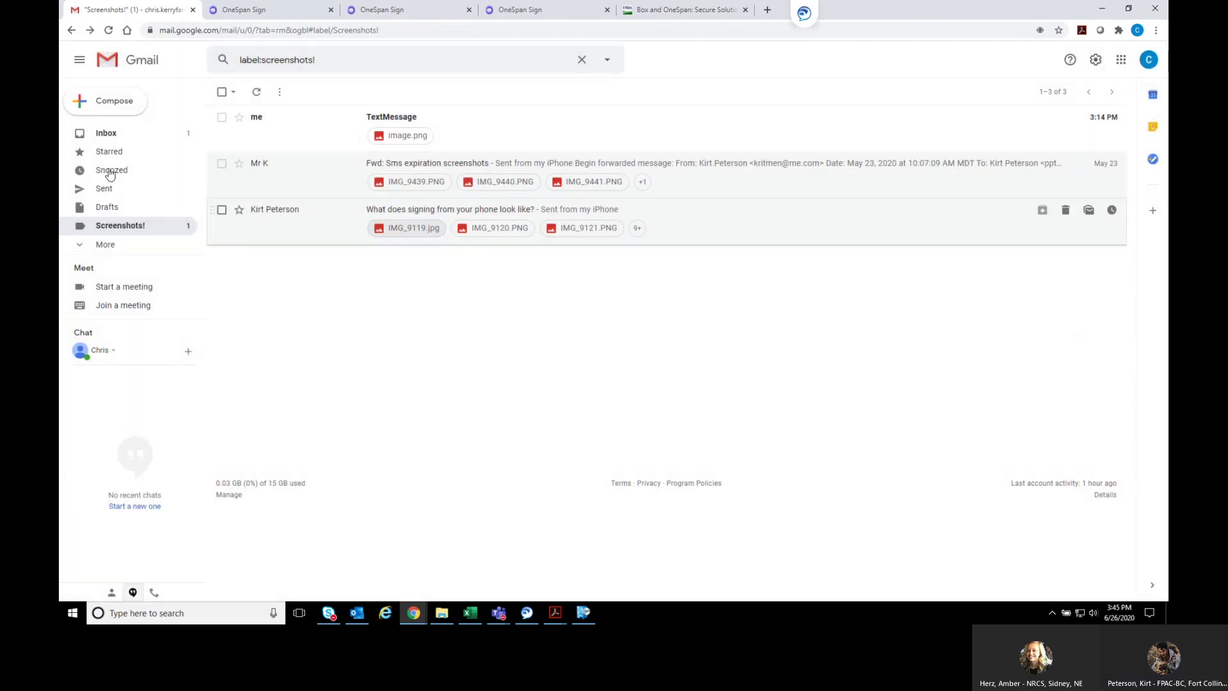